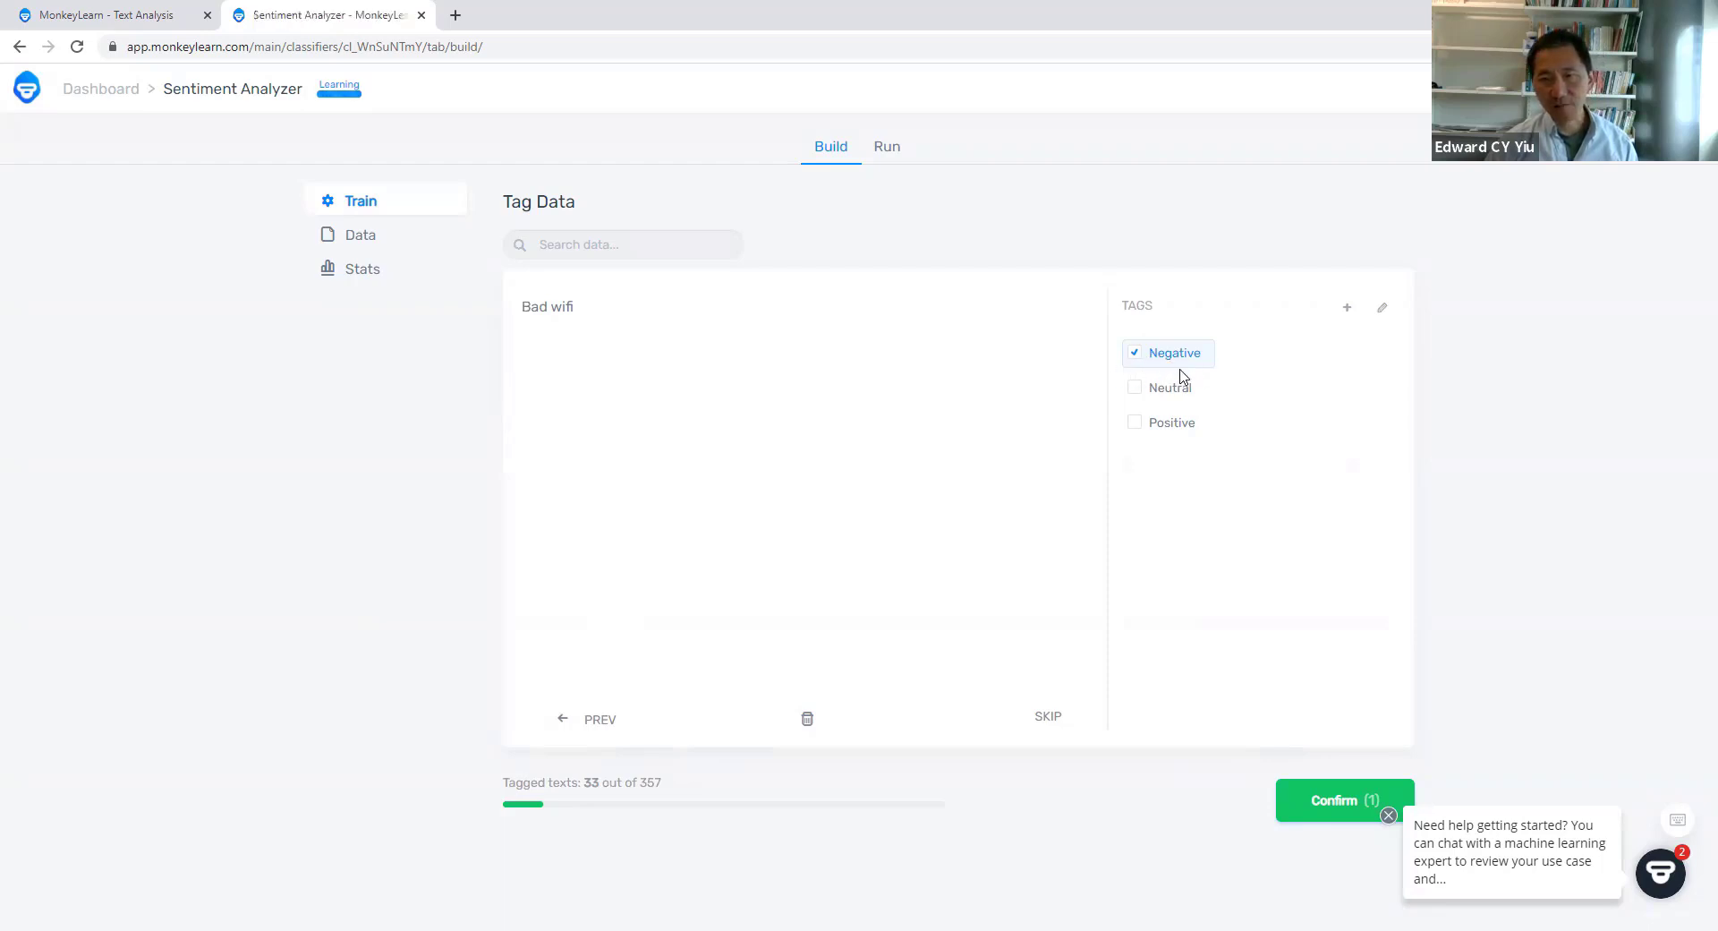
Step: Confirm the tags on the Bad wifi (Negative), breakfast (Positive) and location (Positive) reviews
left_click(1333, 810)
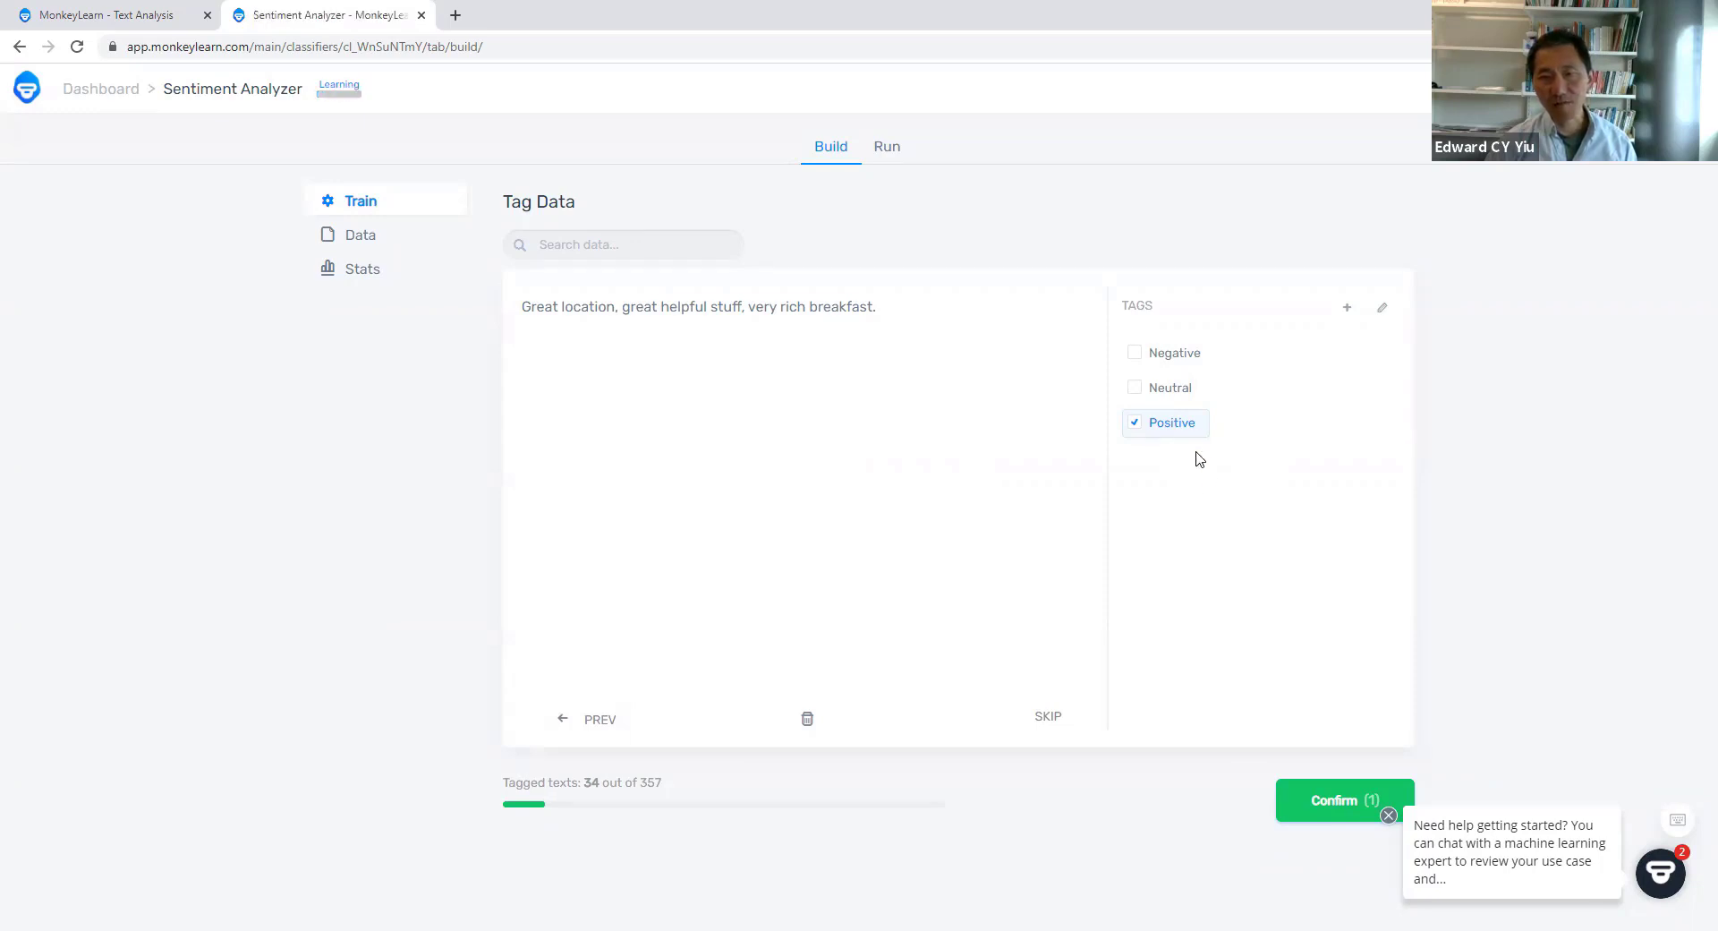
left_click(1343, 813)
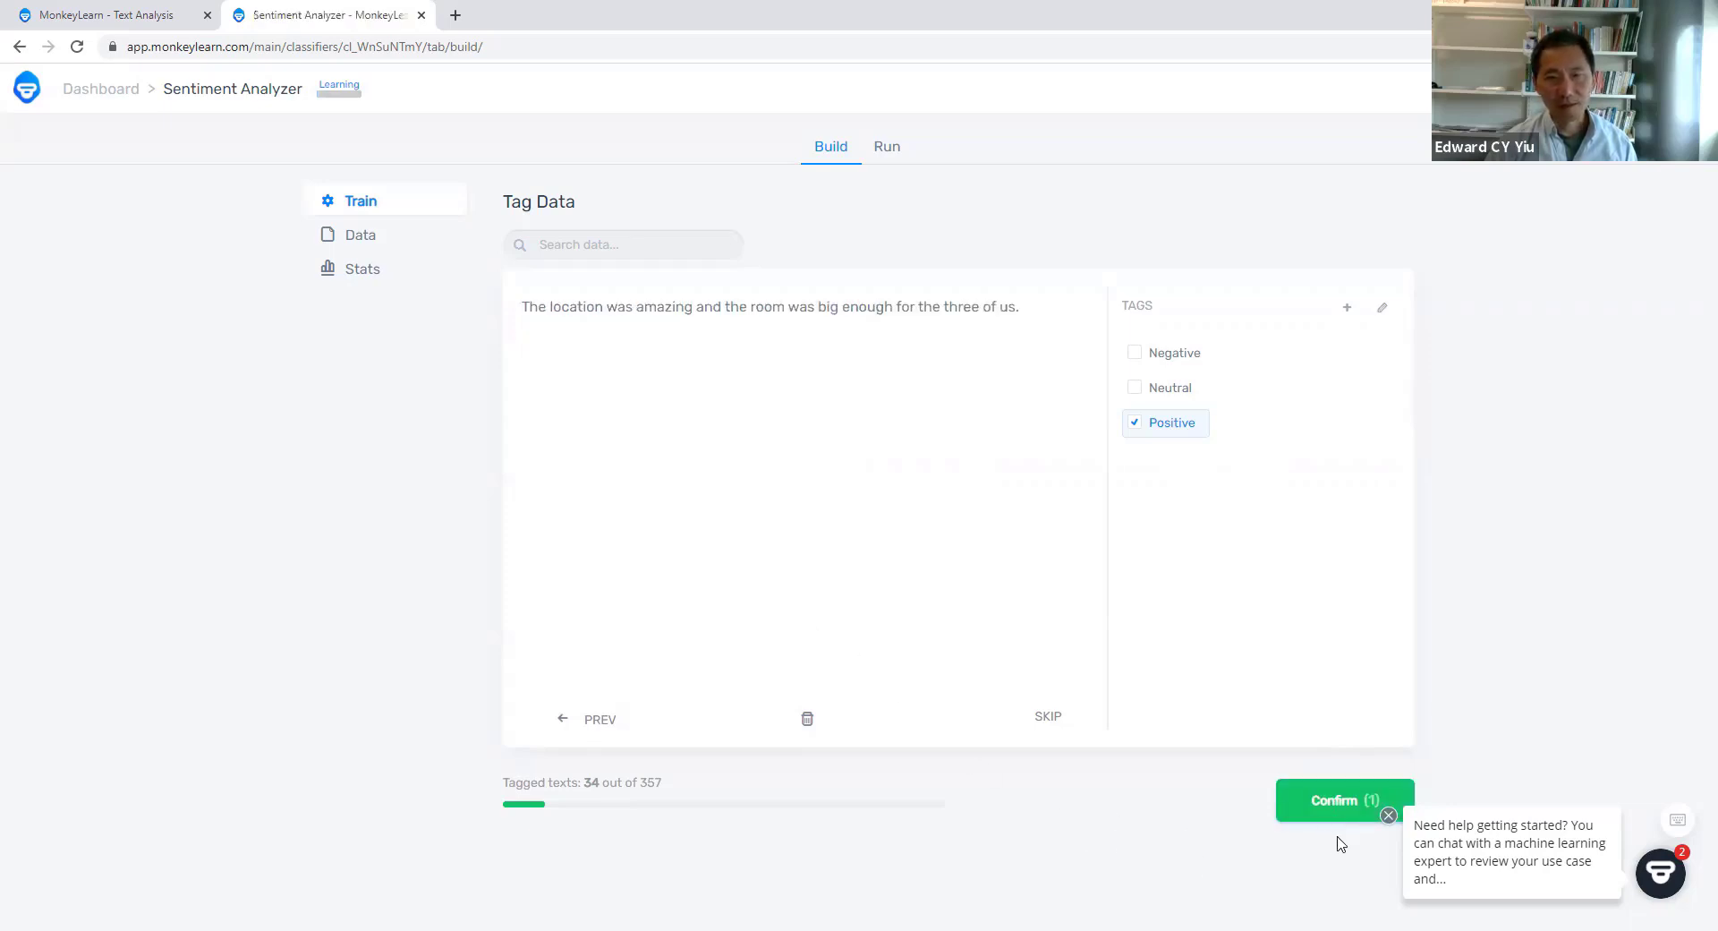
left_click(1342, 802)
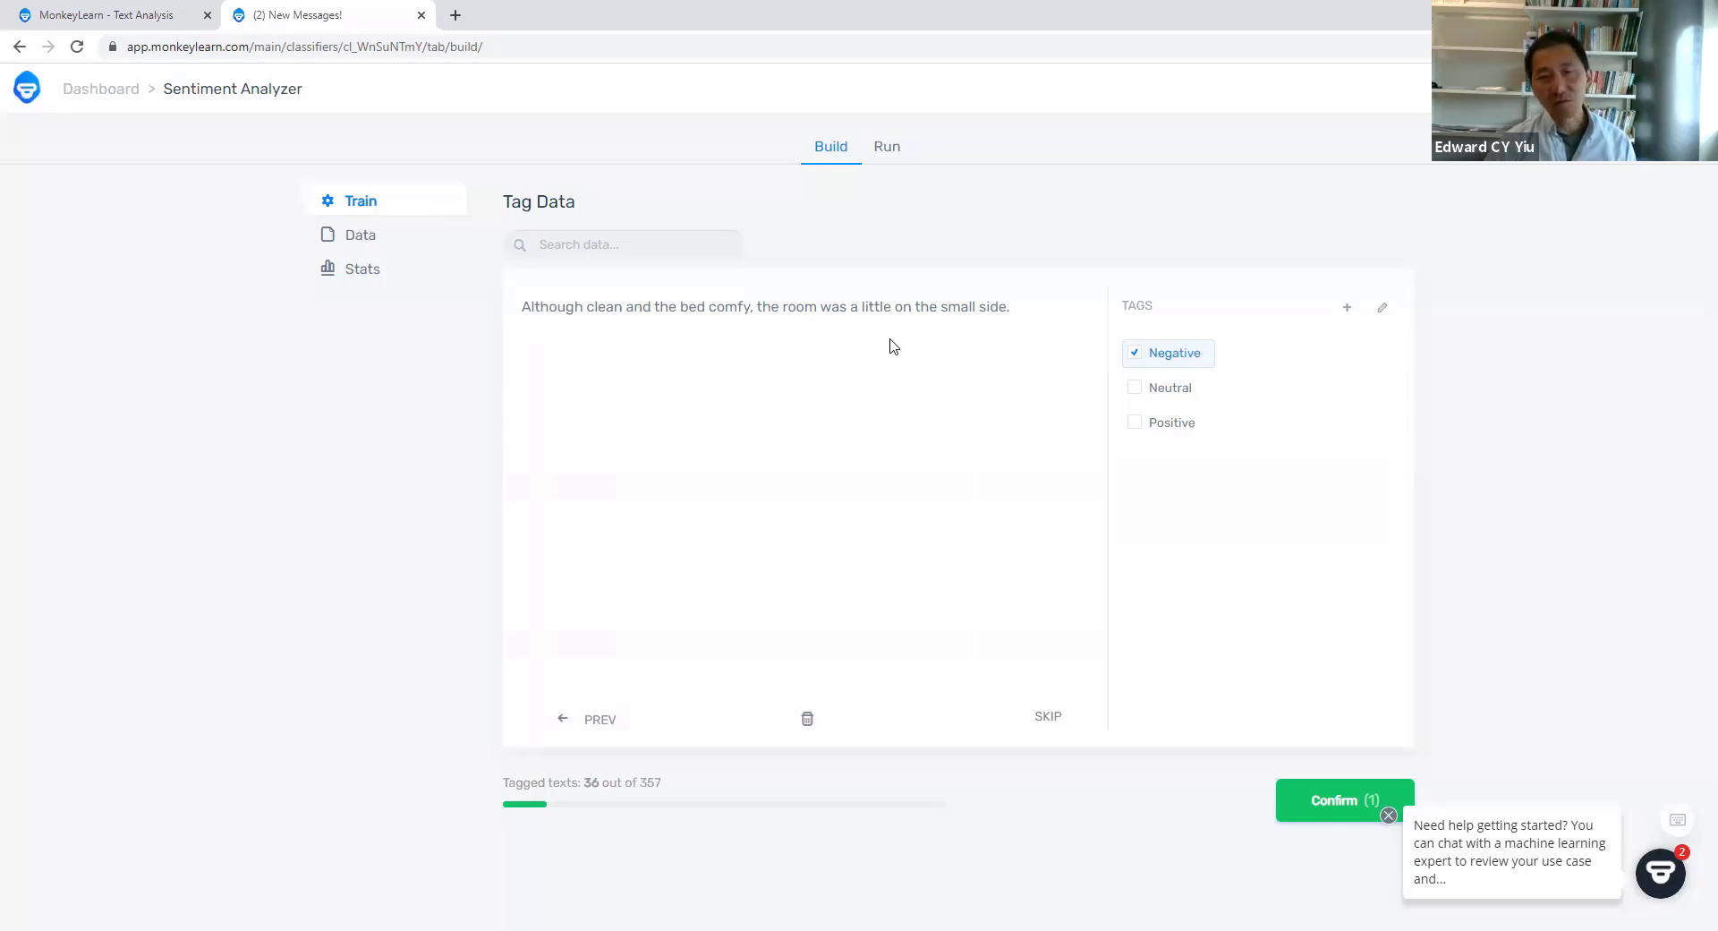
Step: Retag the small-room review from Negative to Neutral and confirm it
left_click(1154, 392)
left_click(1148, 357)
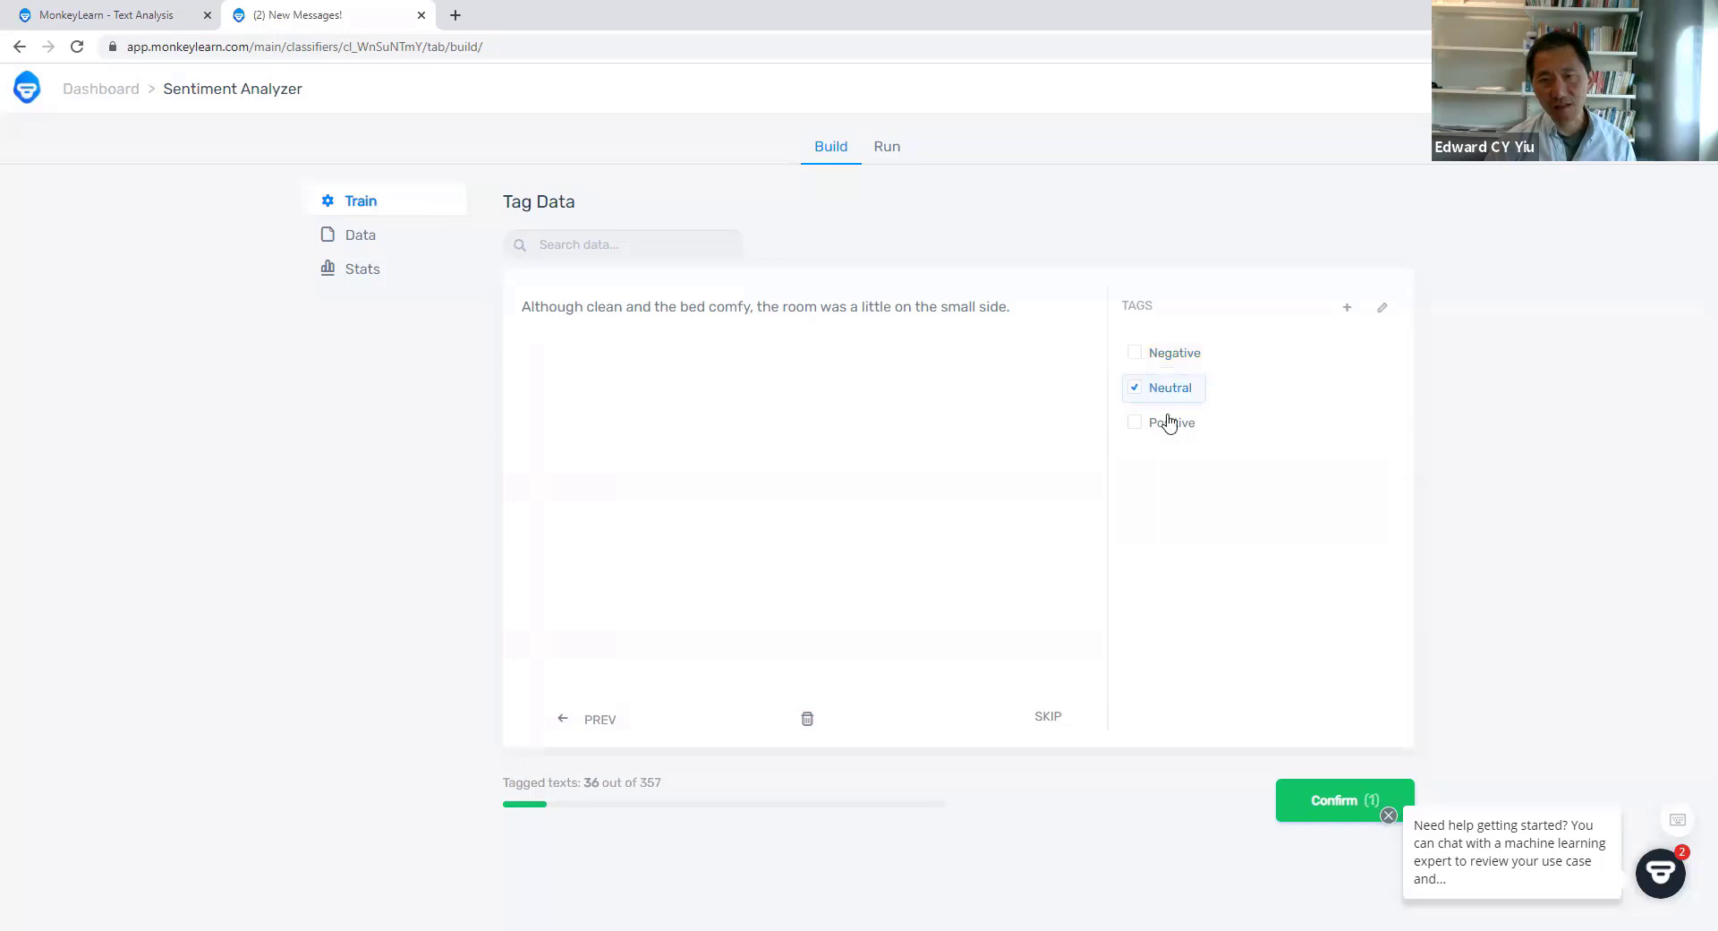
left_click(1340, 810)
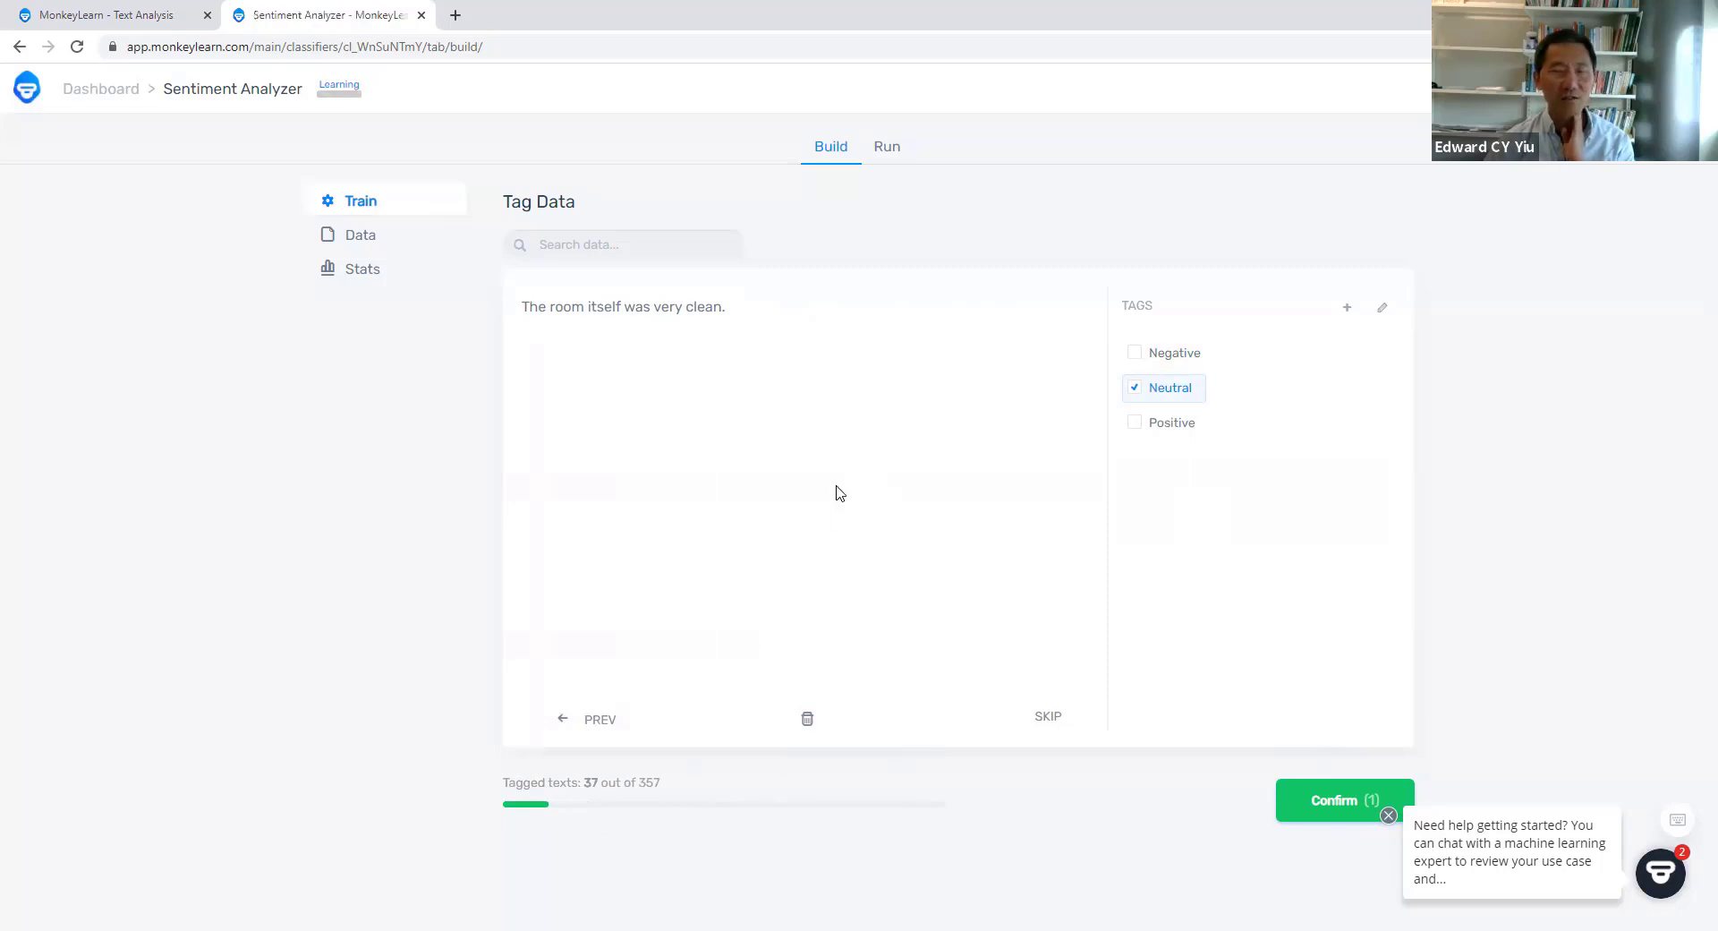
Step: In the Run demo, replace the sample text with 'Bad wifi' and classify it: Negative, 72.7%
left_click(886, 153)
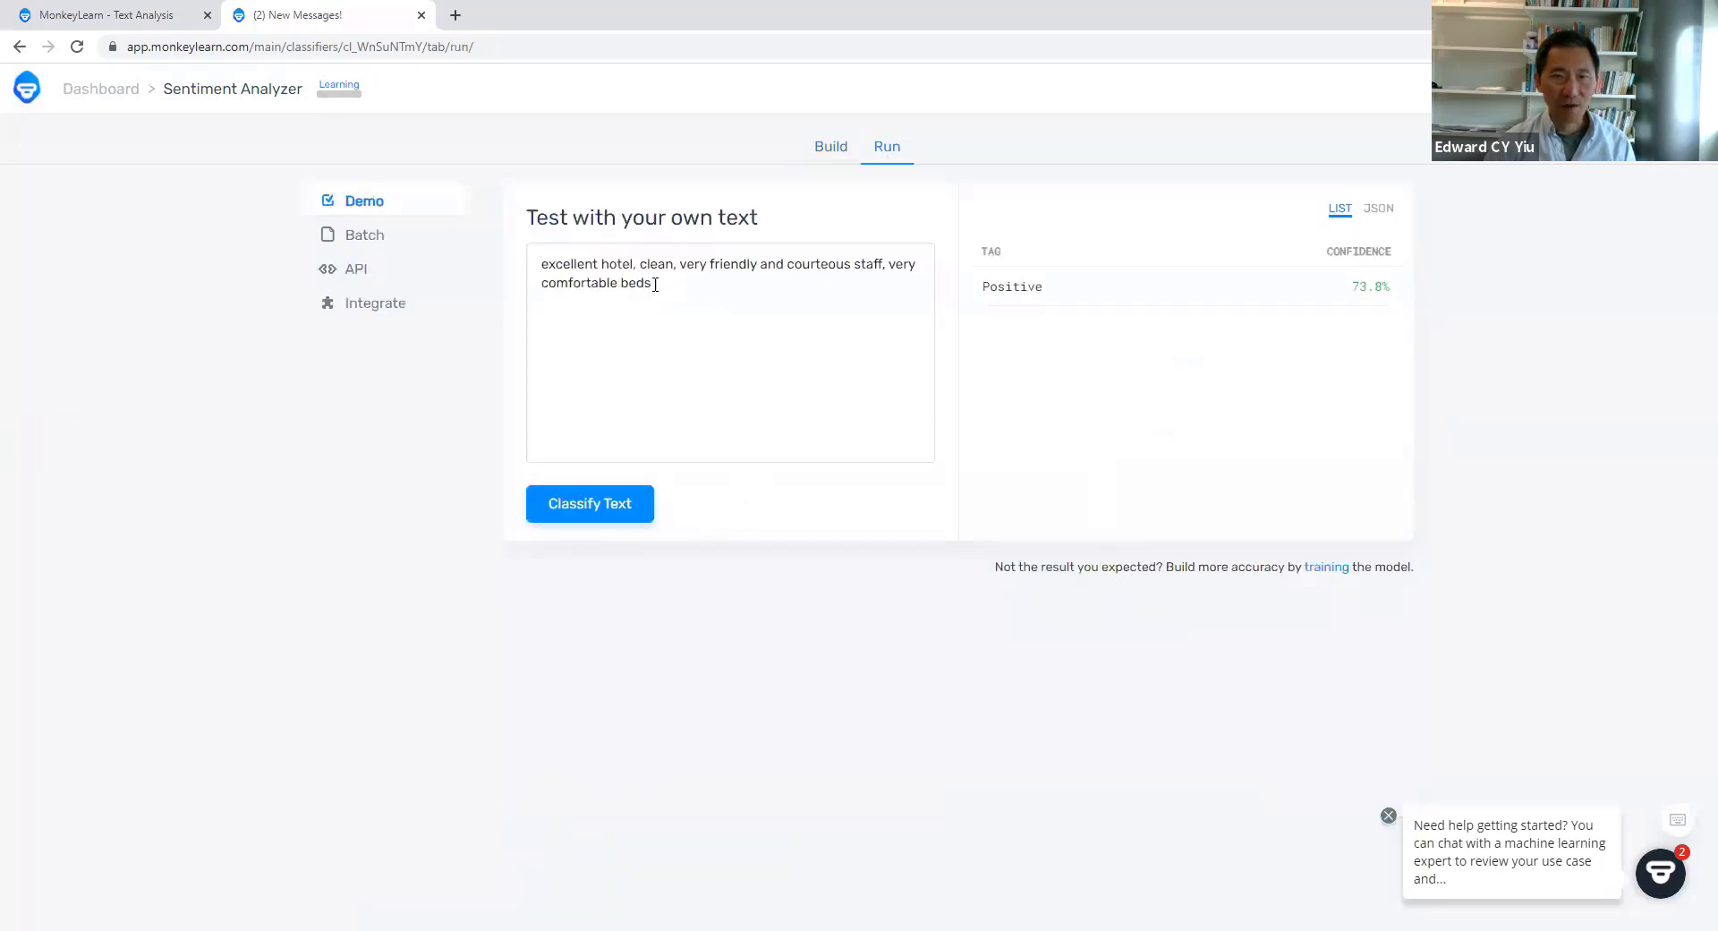
left_click_drag(658, 286, 537, 264)
key("BackSpace")
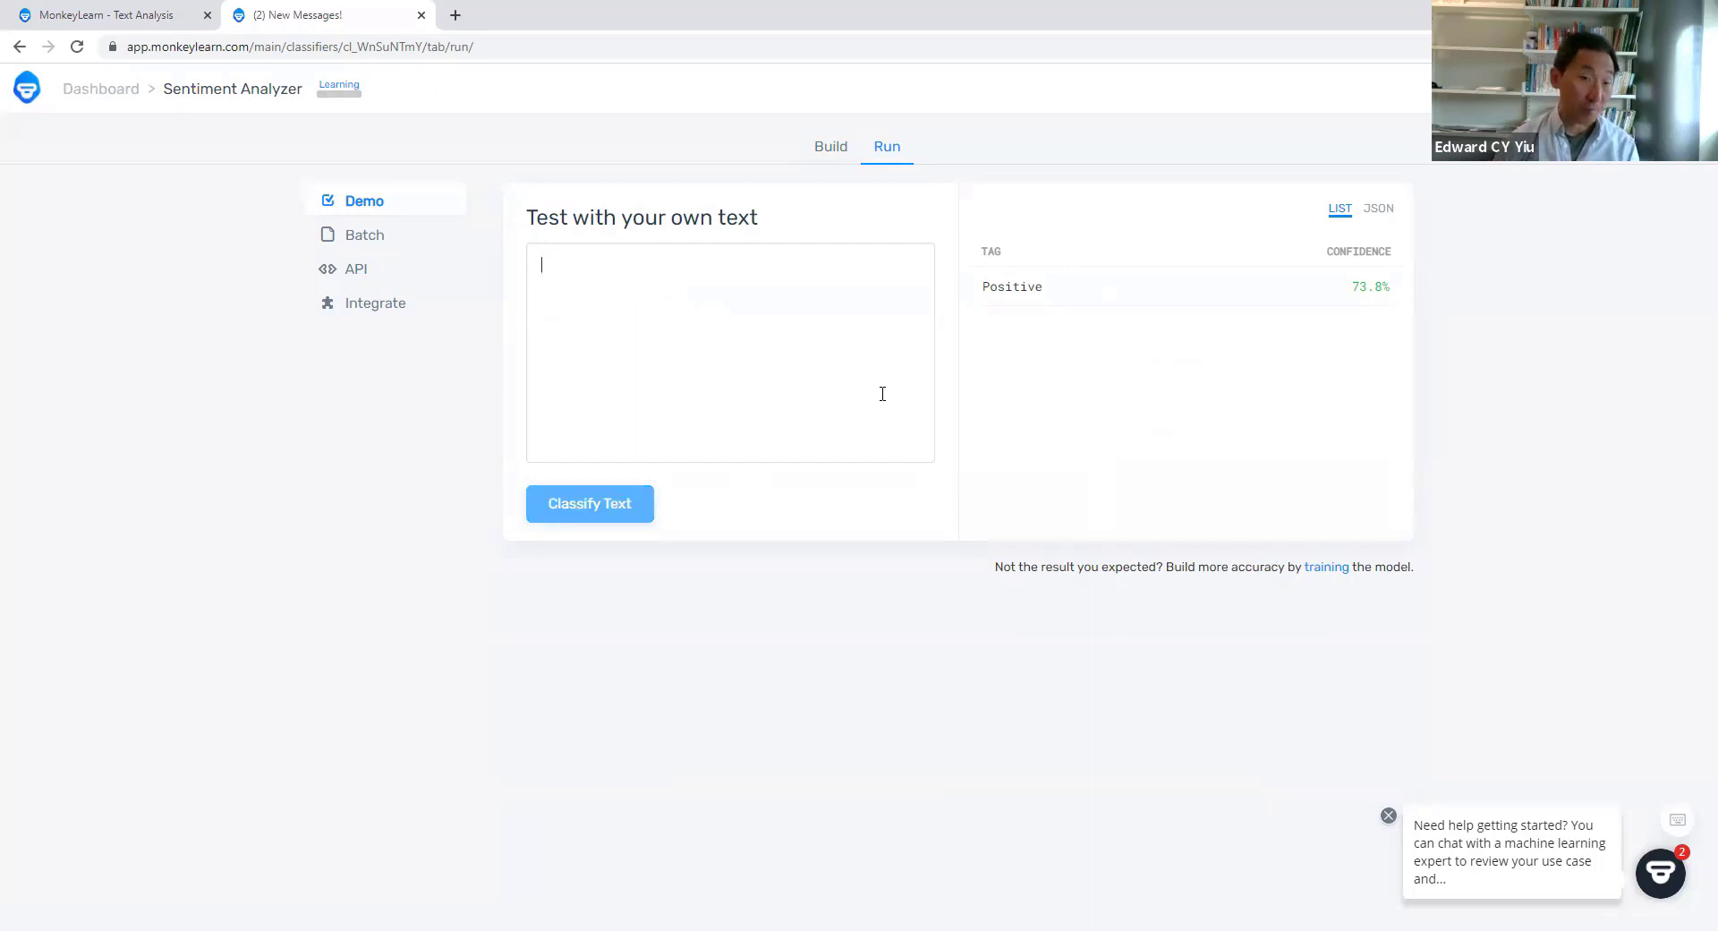
type("Bad ")
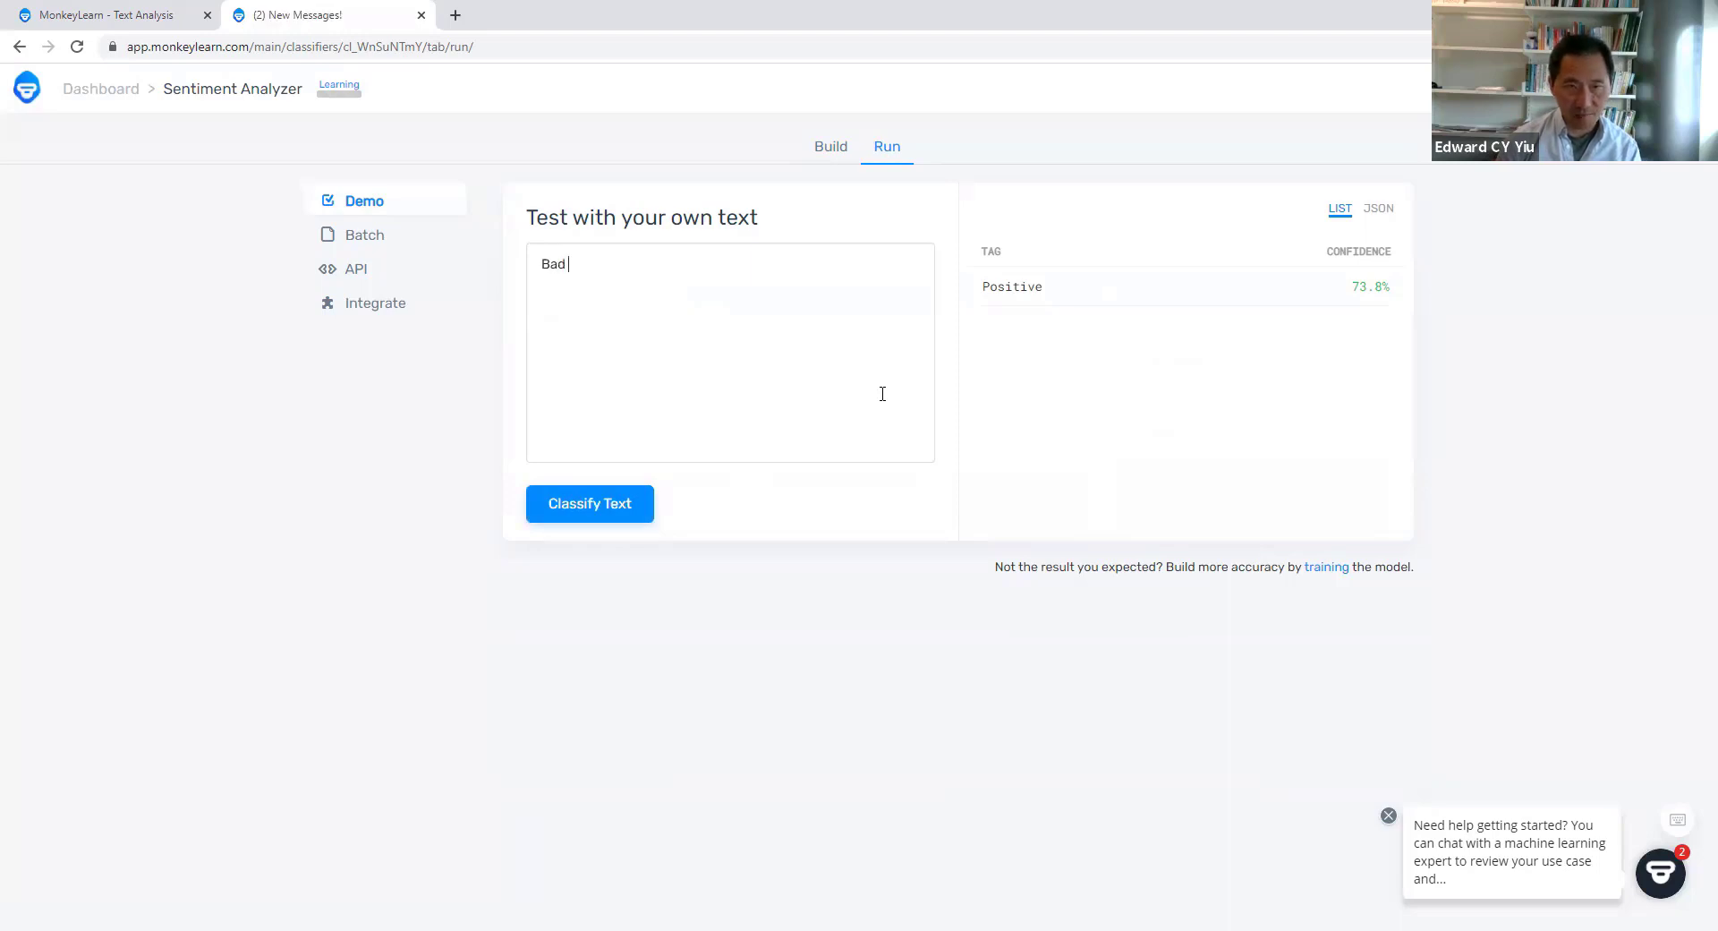
type("wifi")
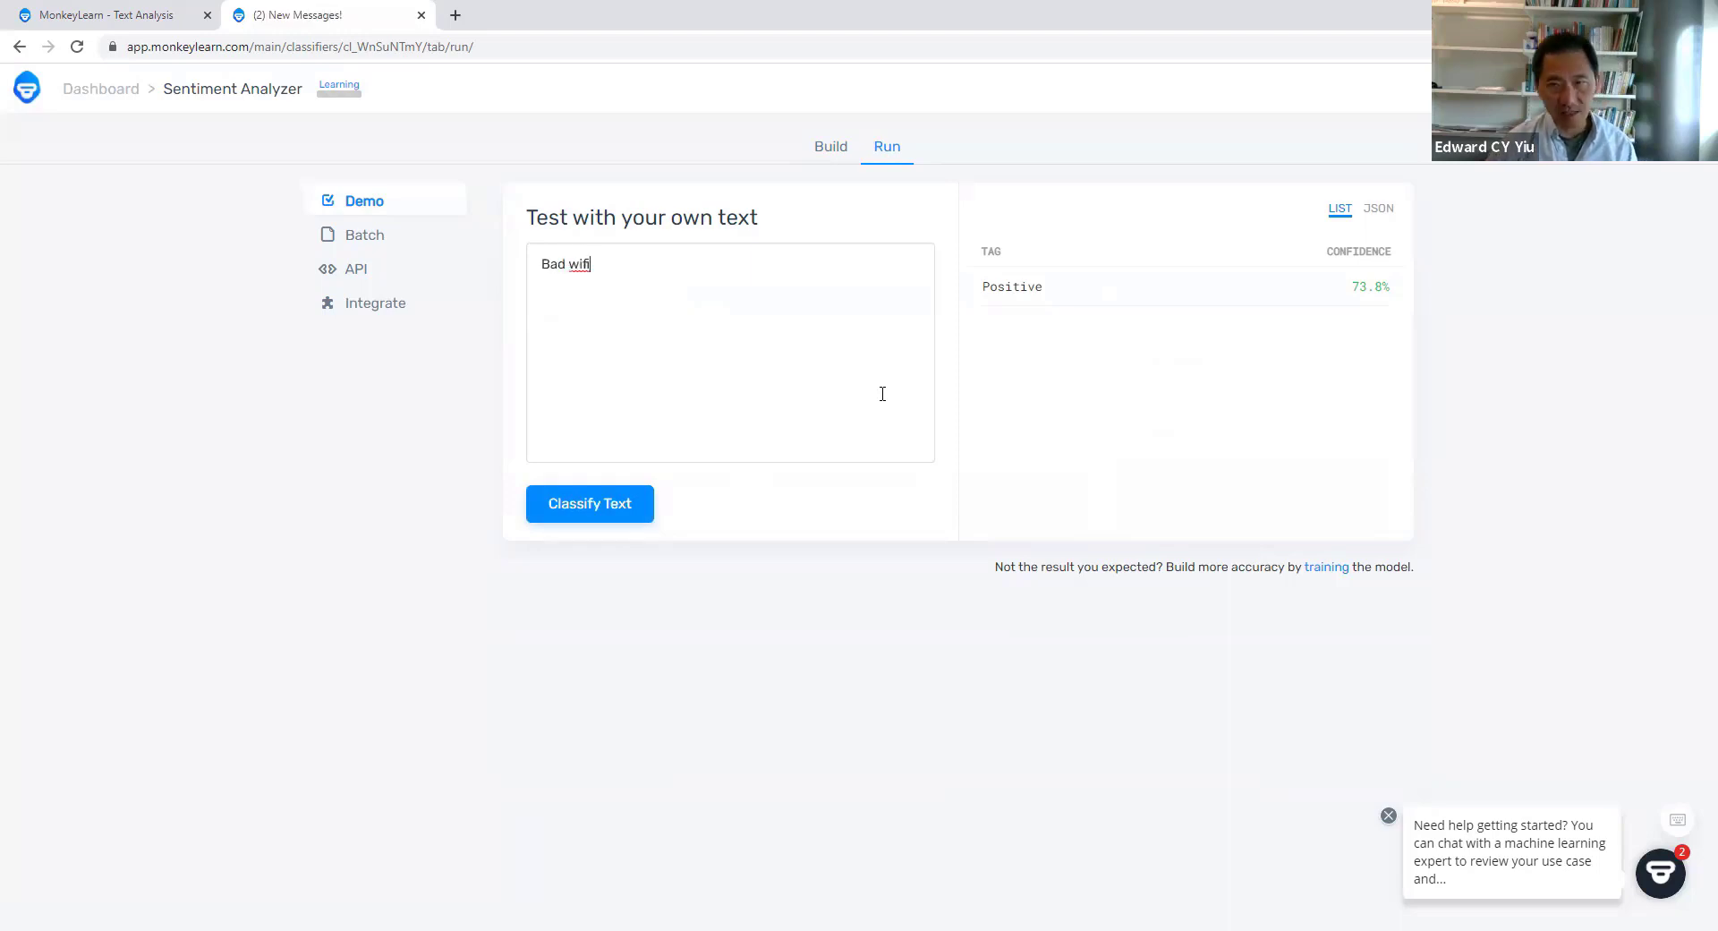
left_click(609, 517)
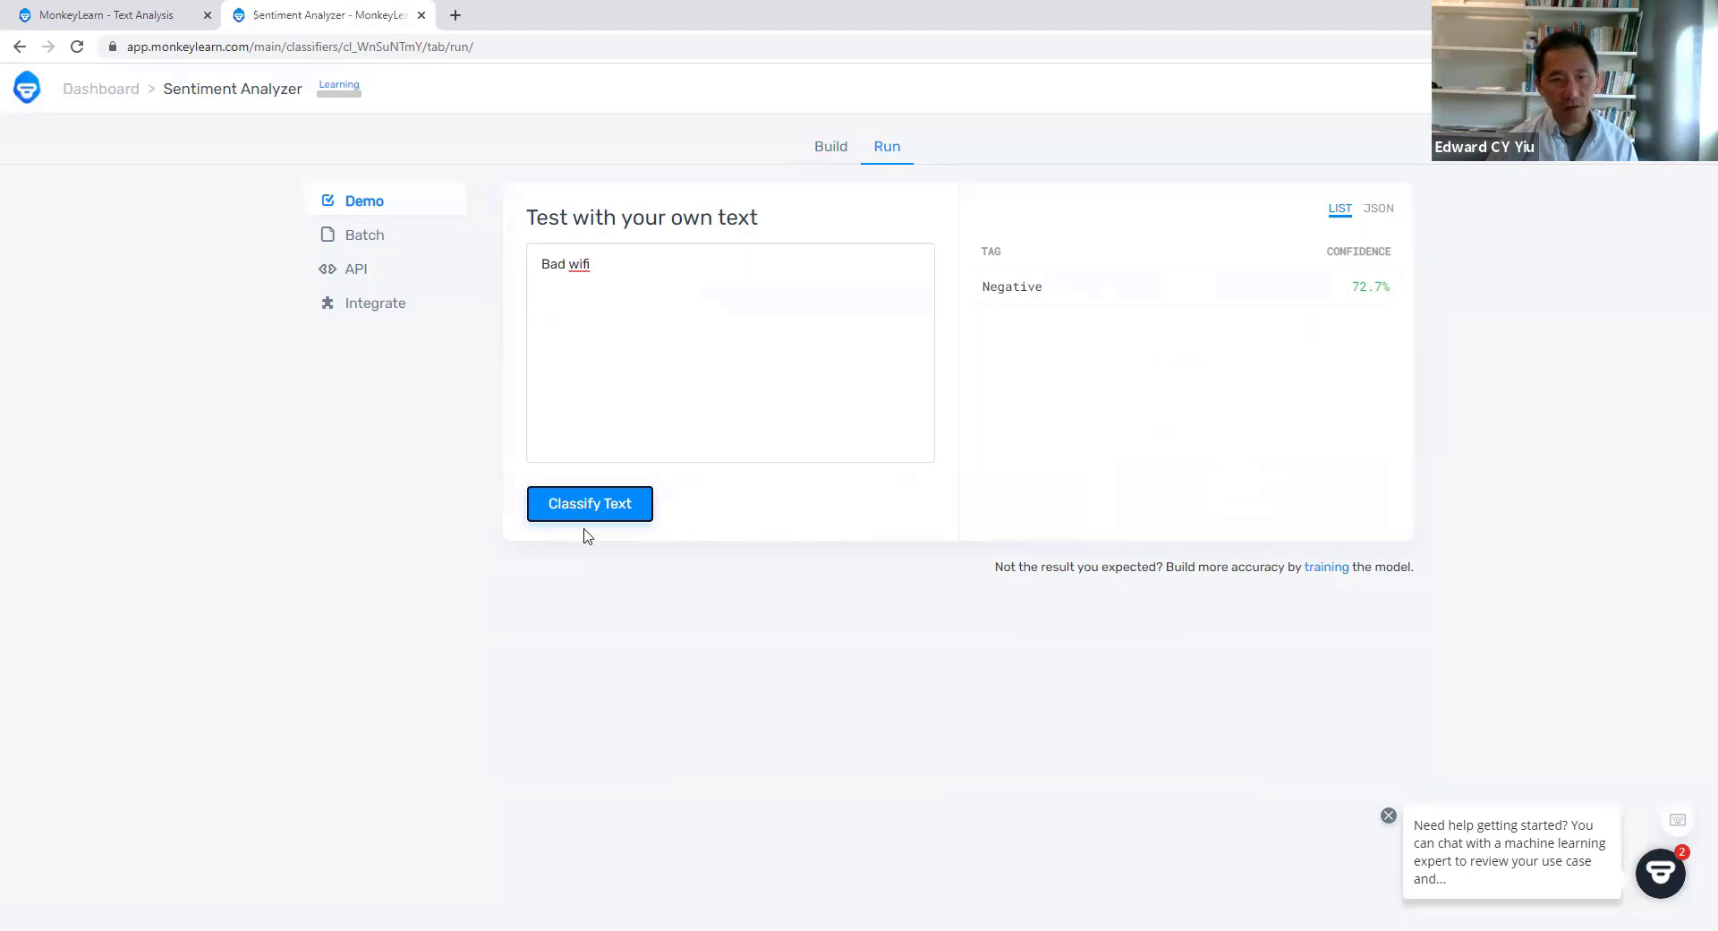
left_click_drag(625, 292, 475, 268)
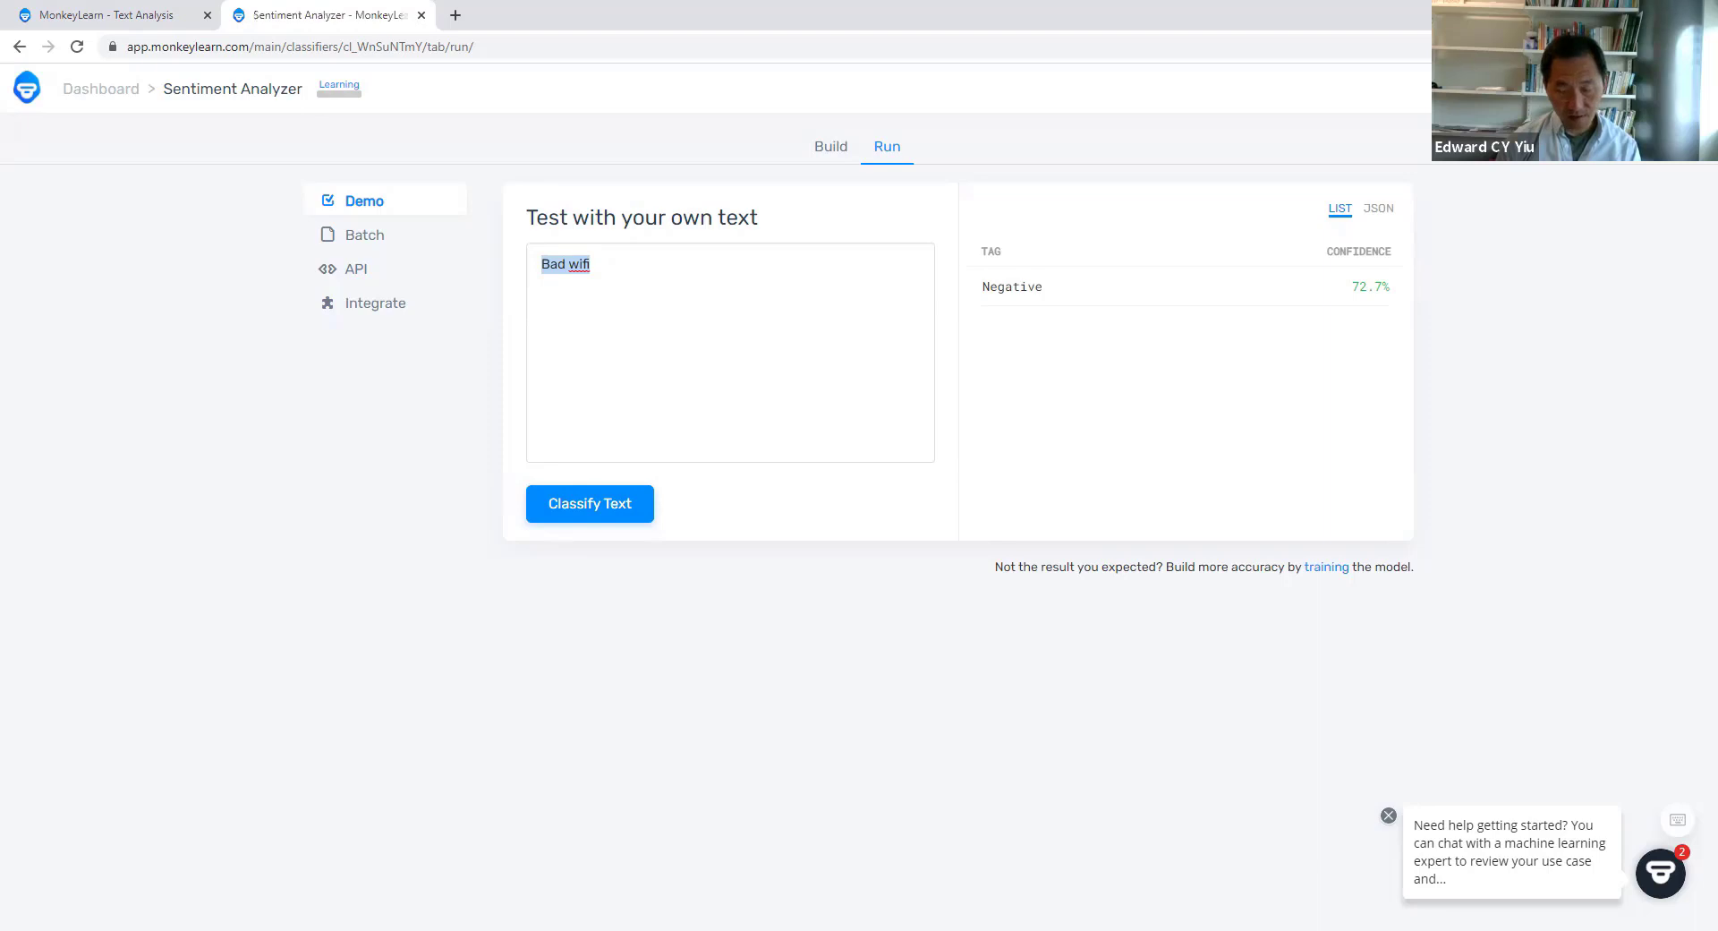
Step: Classify 'Wifi is not bad, but too slow' in the demo: Negative at 66.4%
type("Wif")
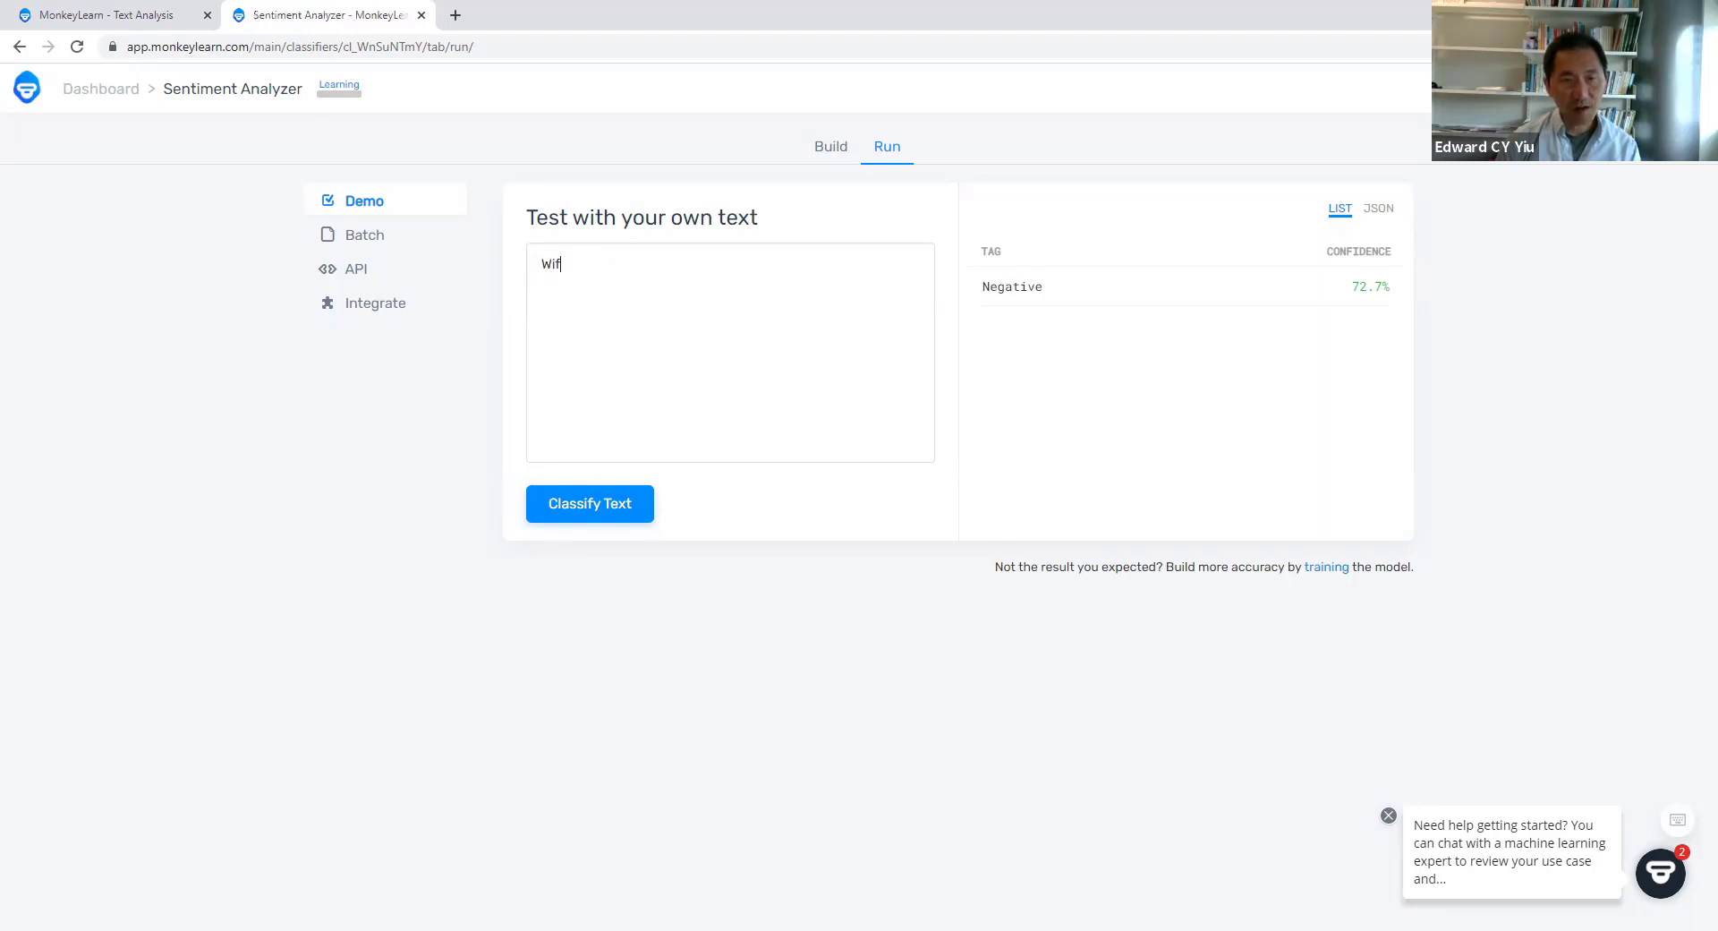
type("i is not bad, but too ")
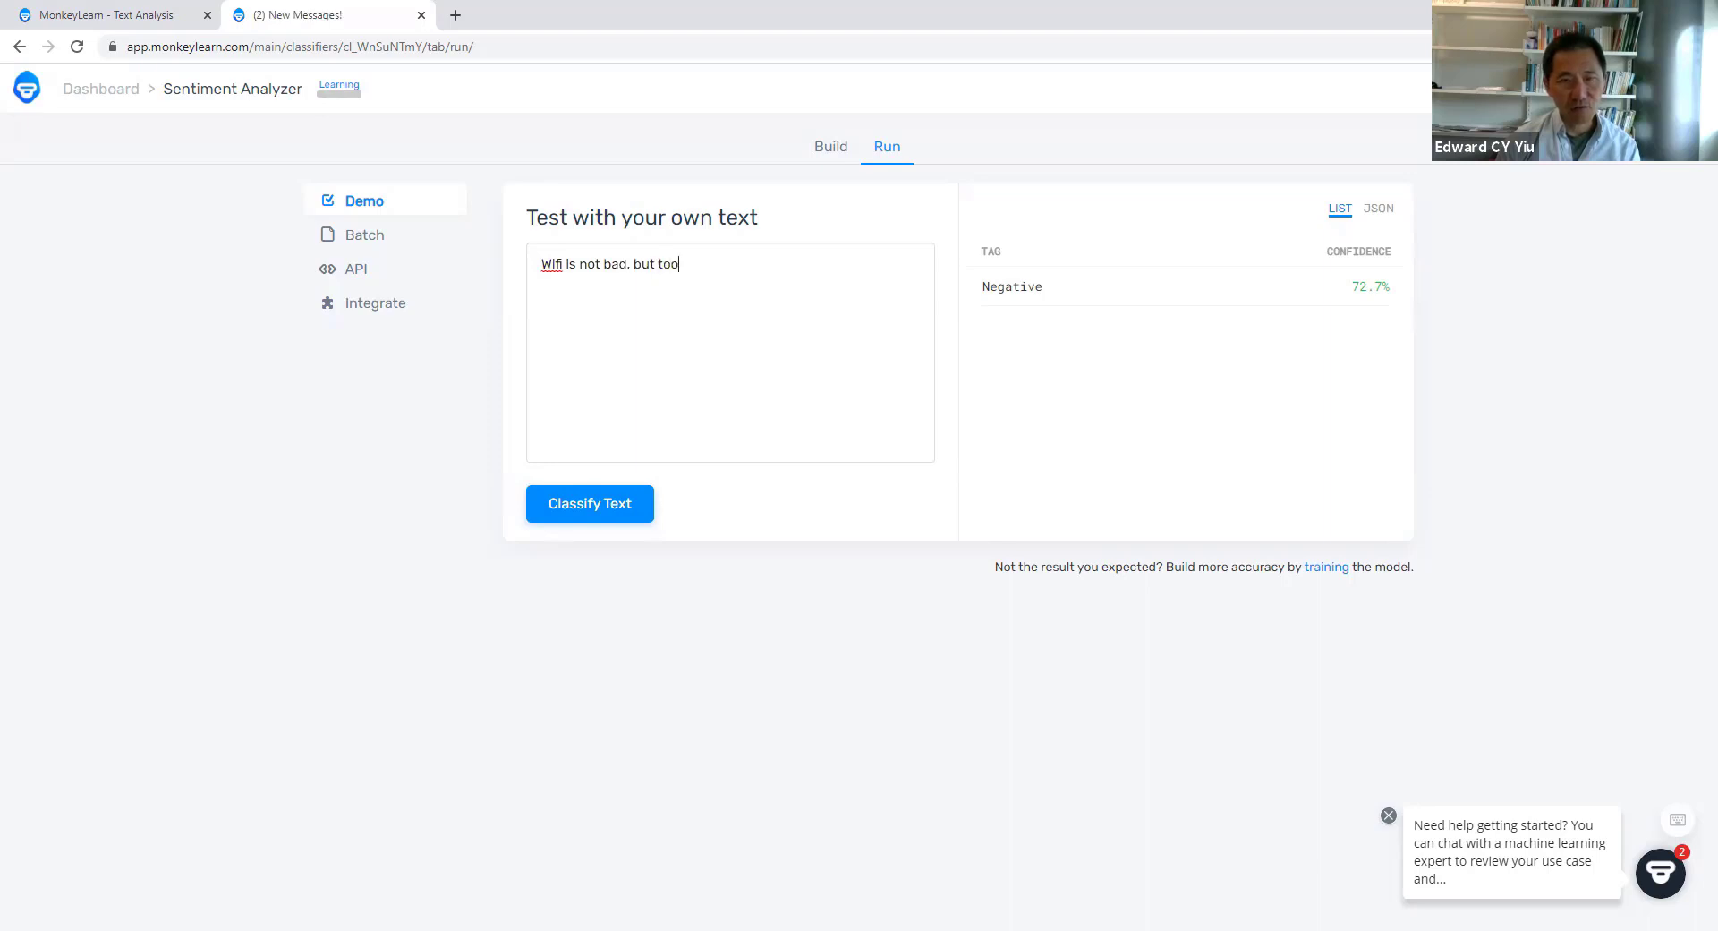
type("slow")
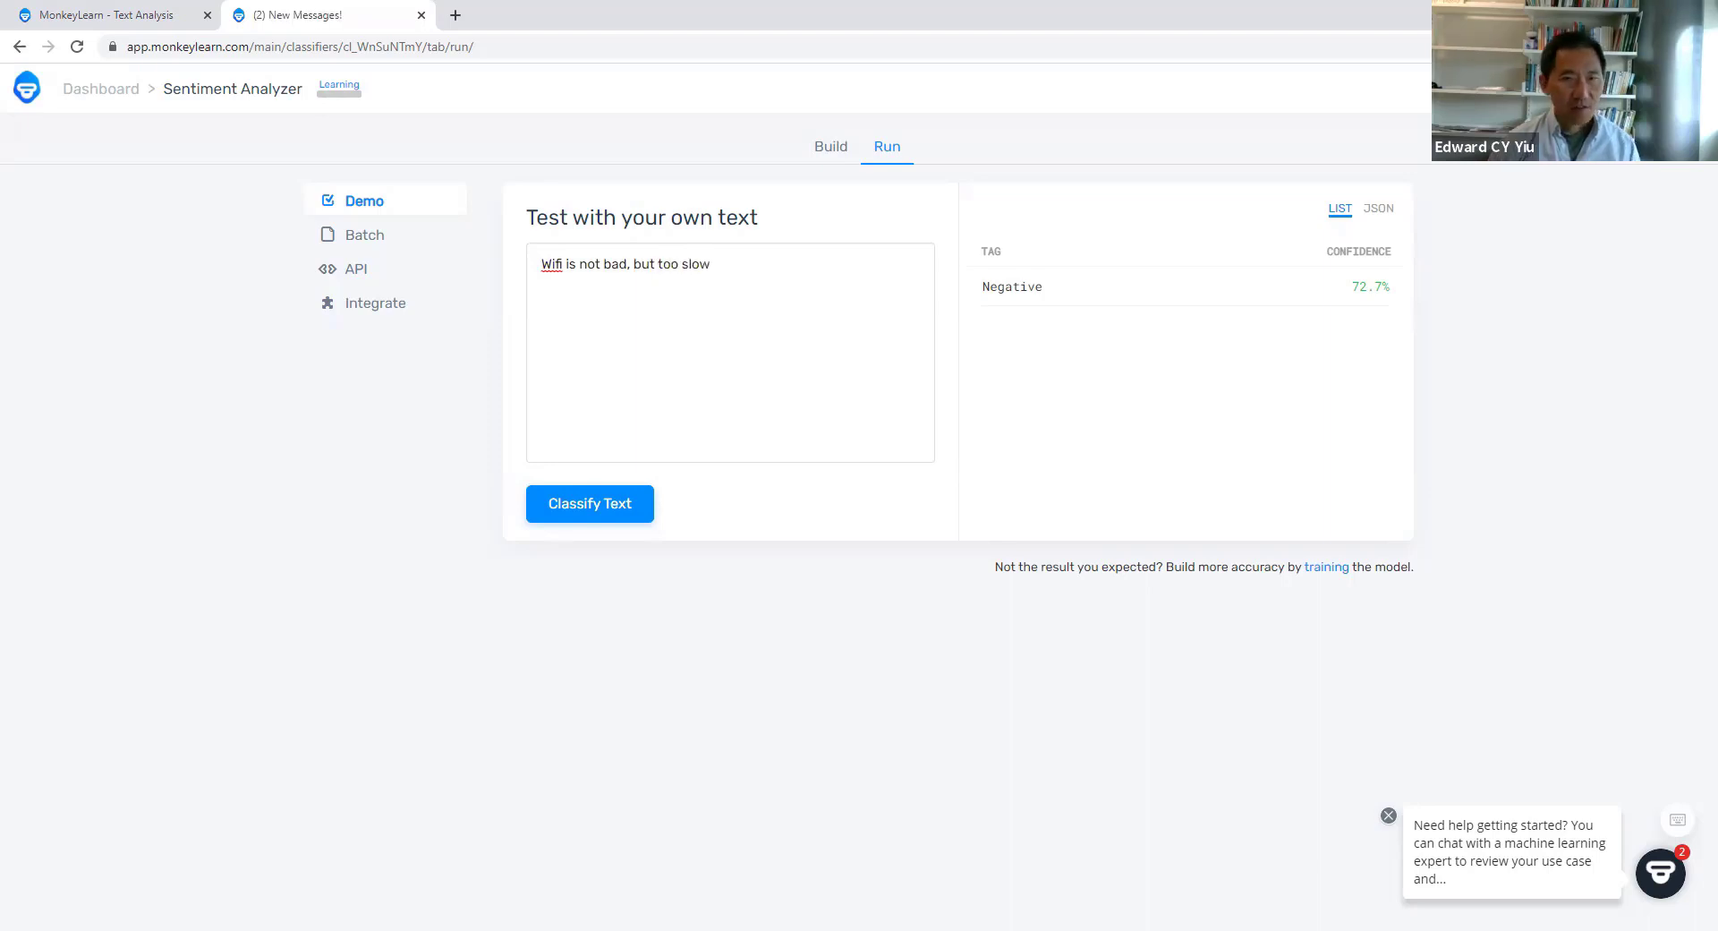
left_click(598, 516)
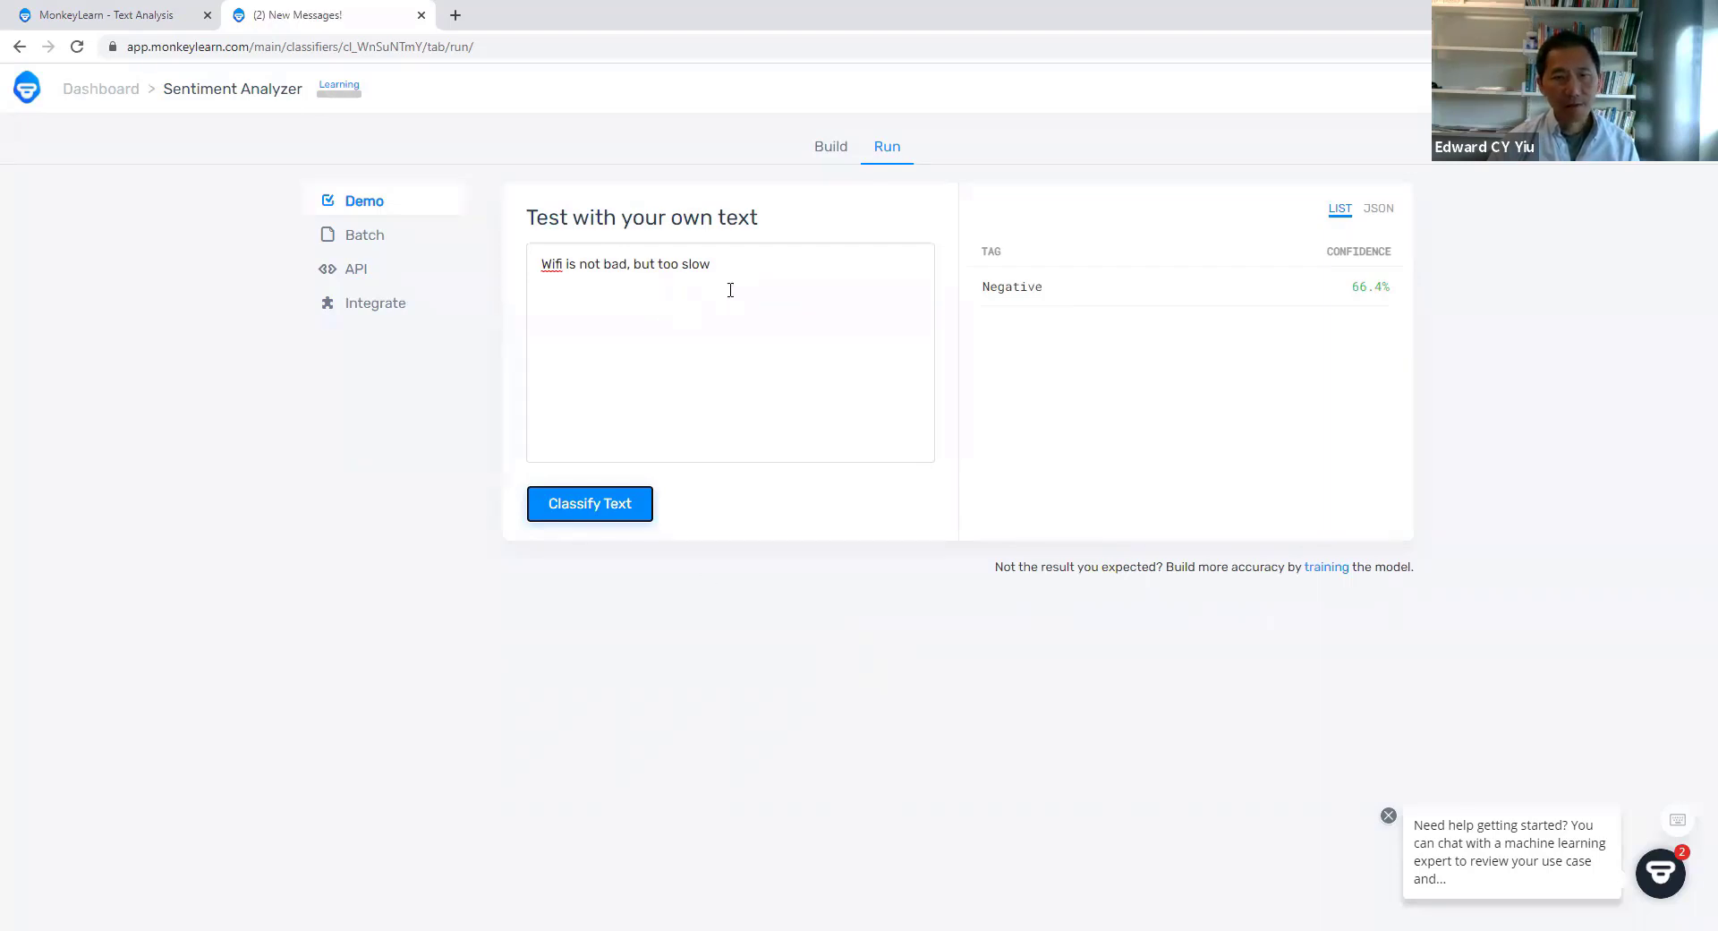
left_click_drag(714, 264, 448, 264)
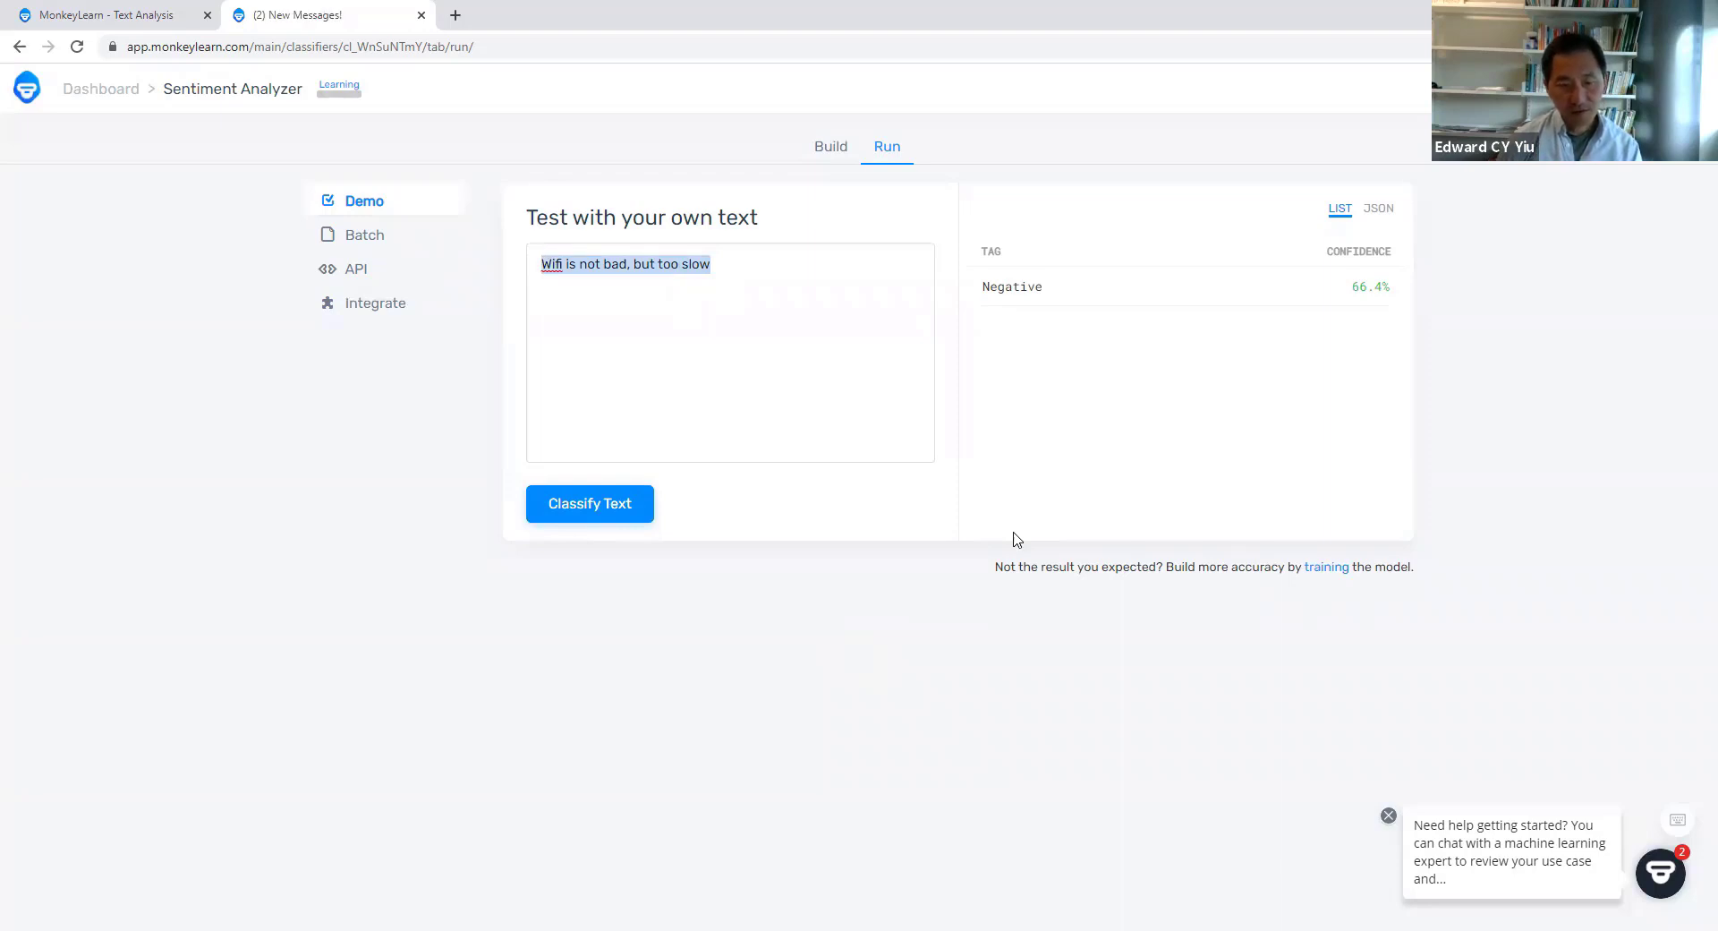
Step: Classify 'the size is too small, but the price is reasonable': Negative at 37.4%
type("the")
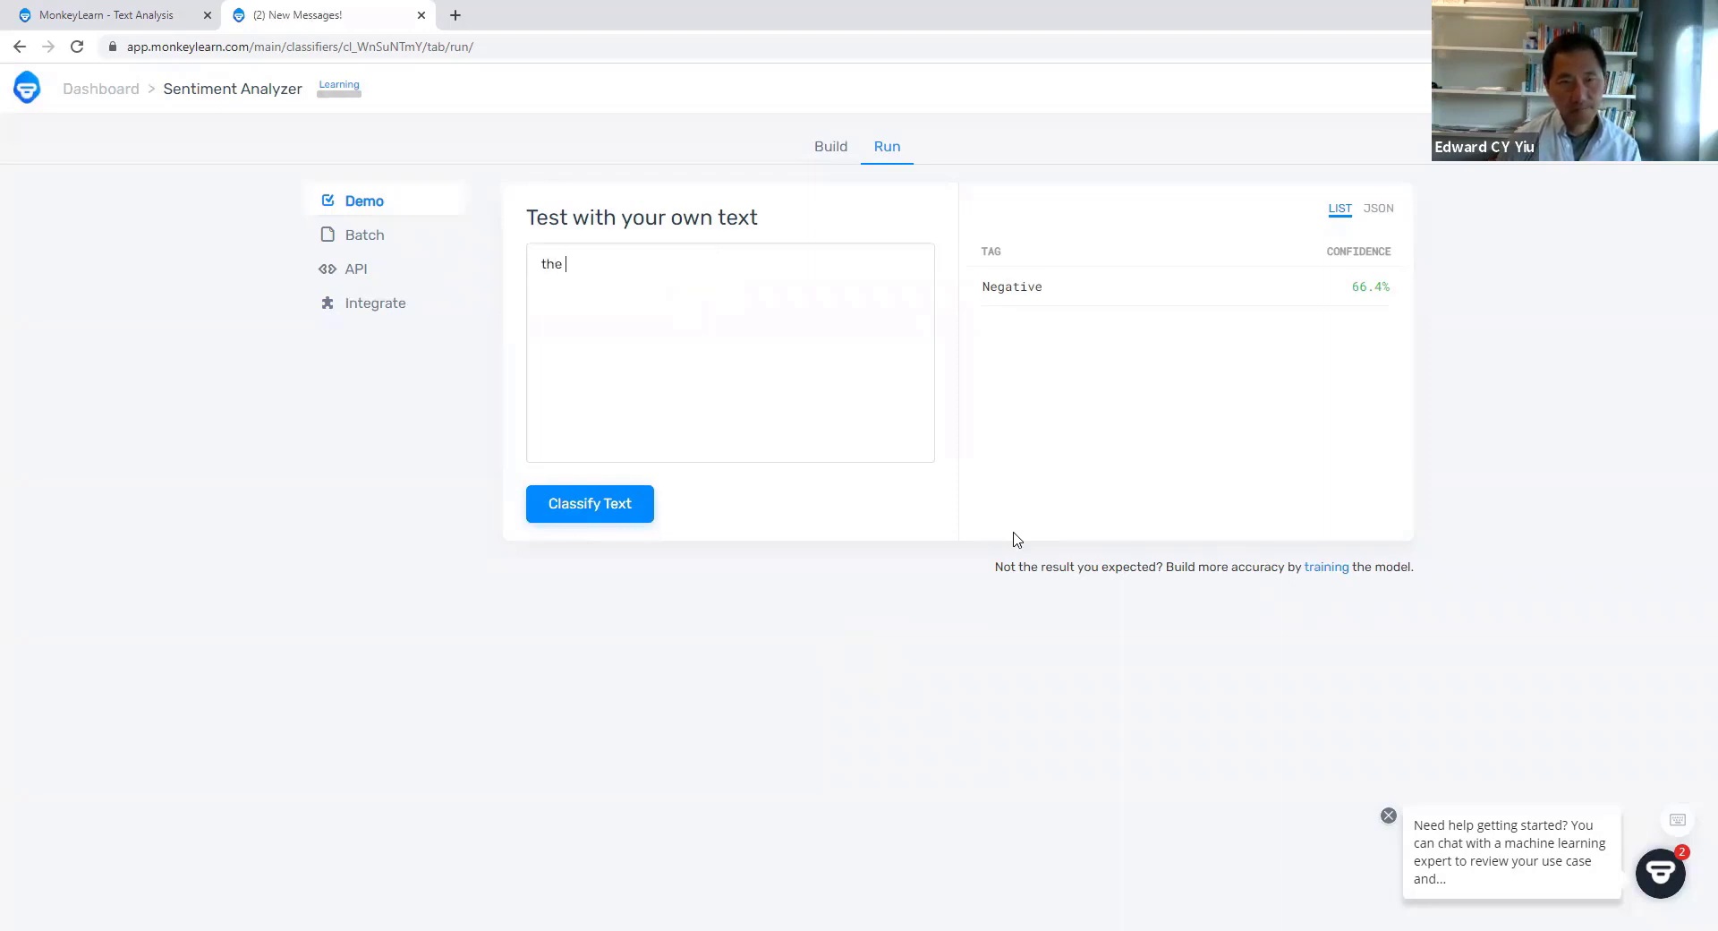
type(" size is too sm")
type("all, but the pric")
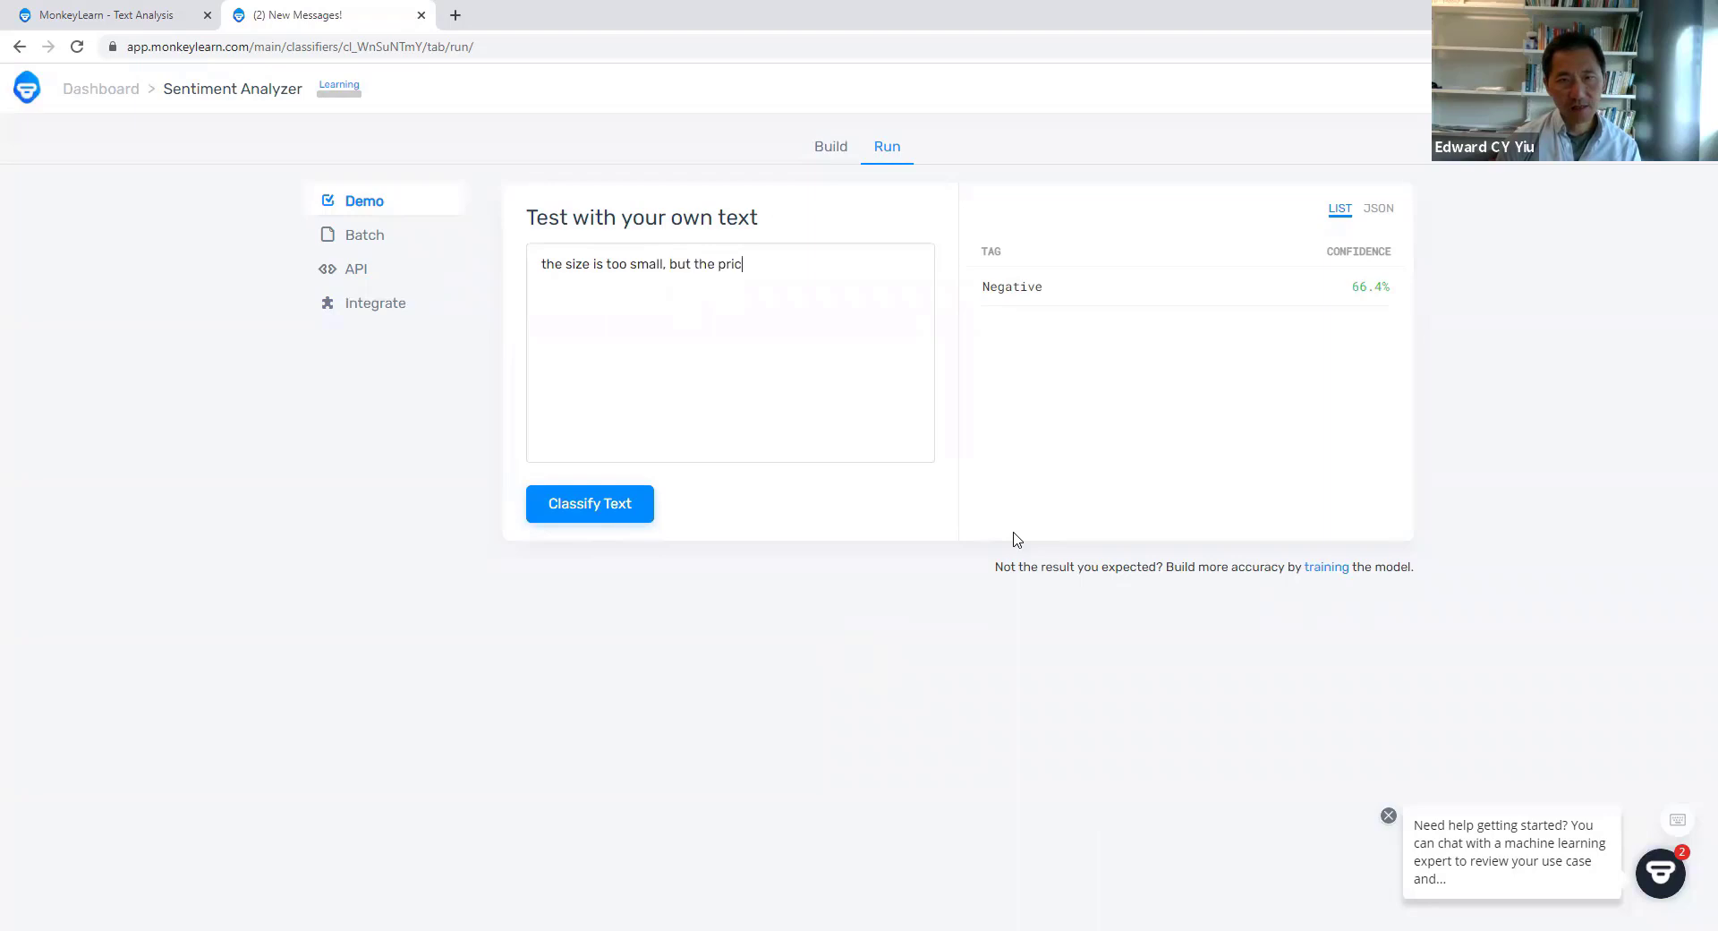
type("e is reason")
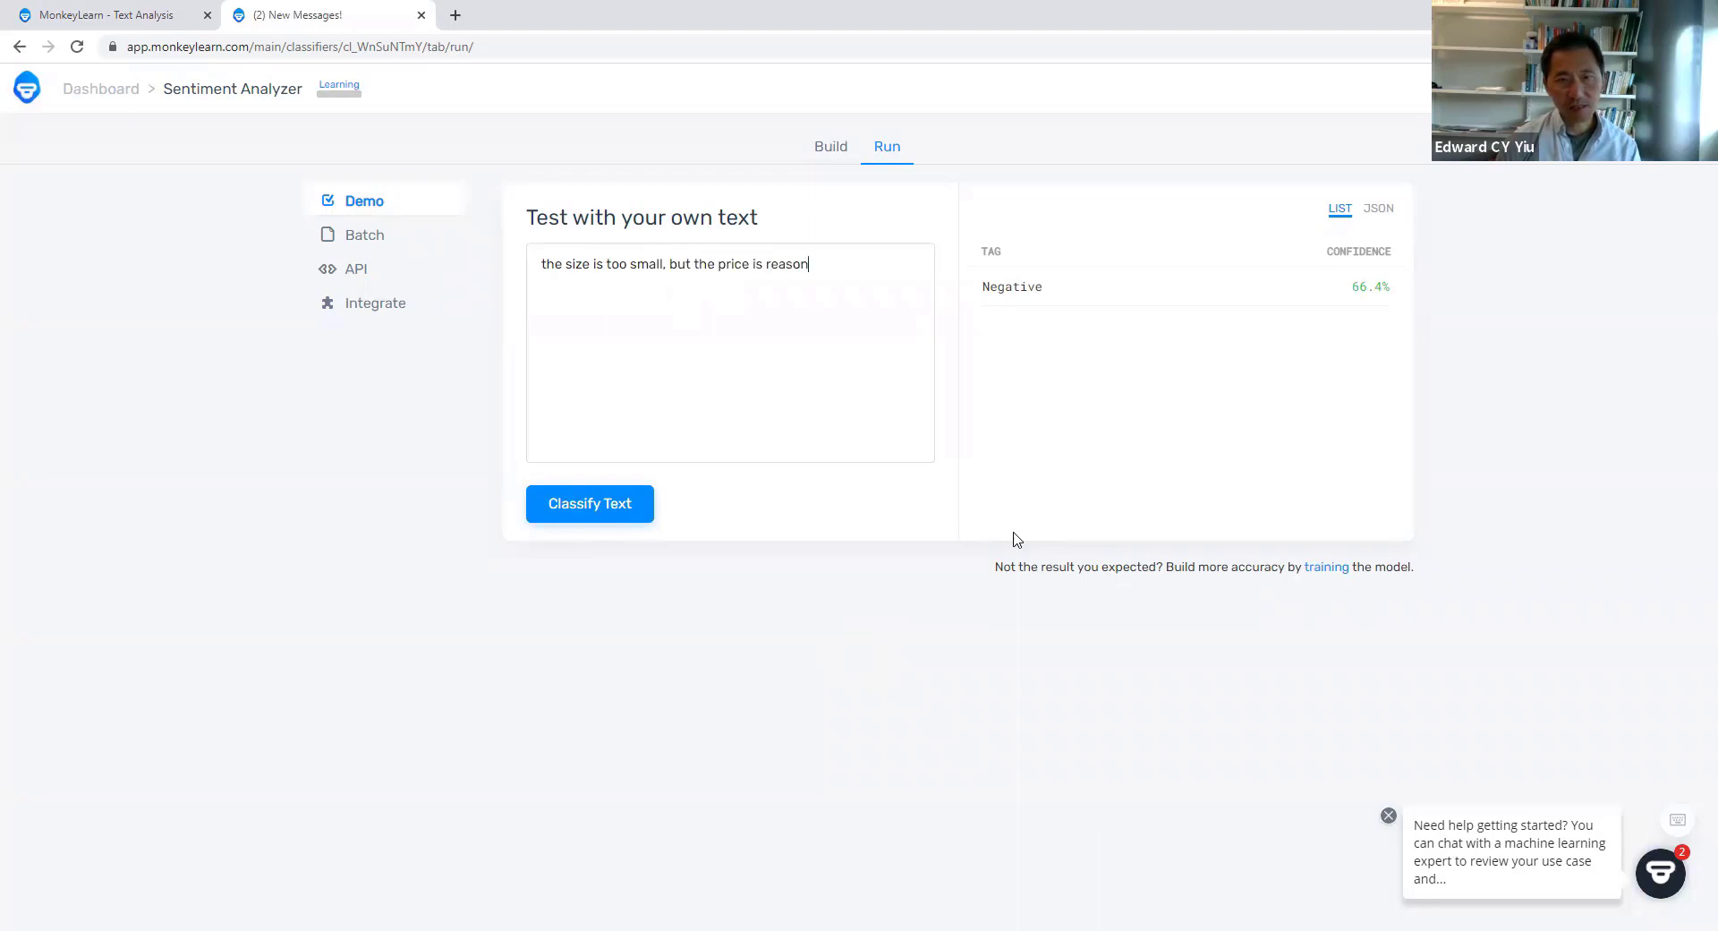
type("able")
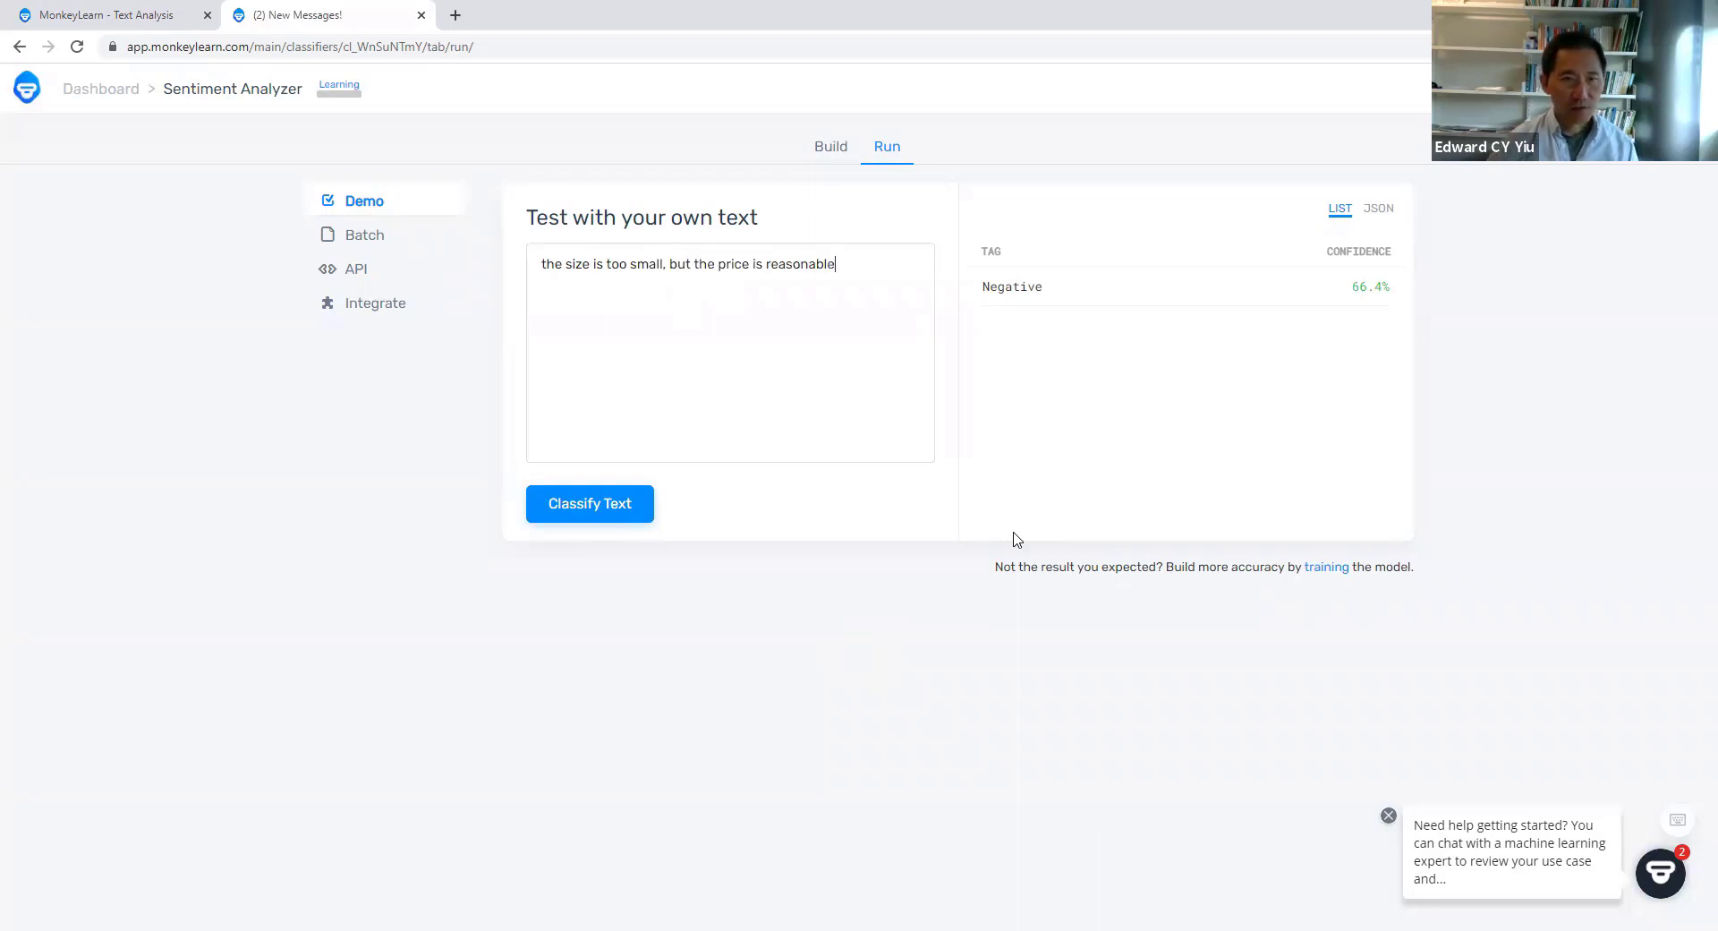
left_click(586, 512)
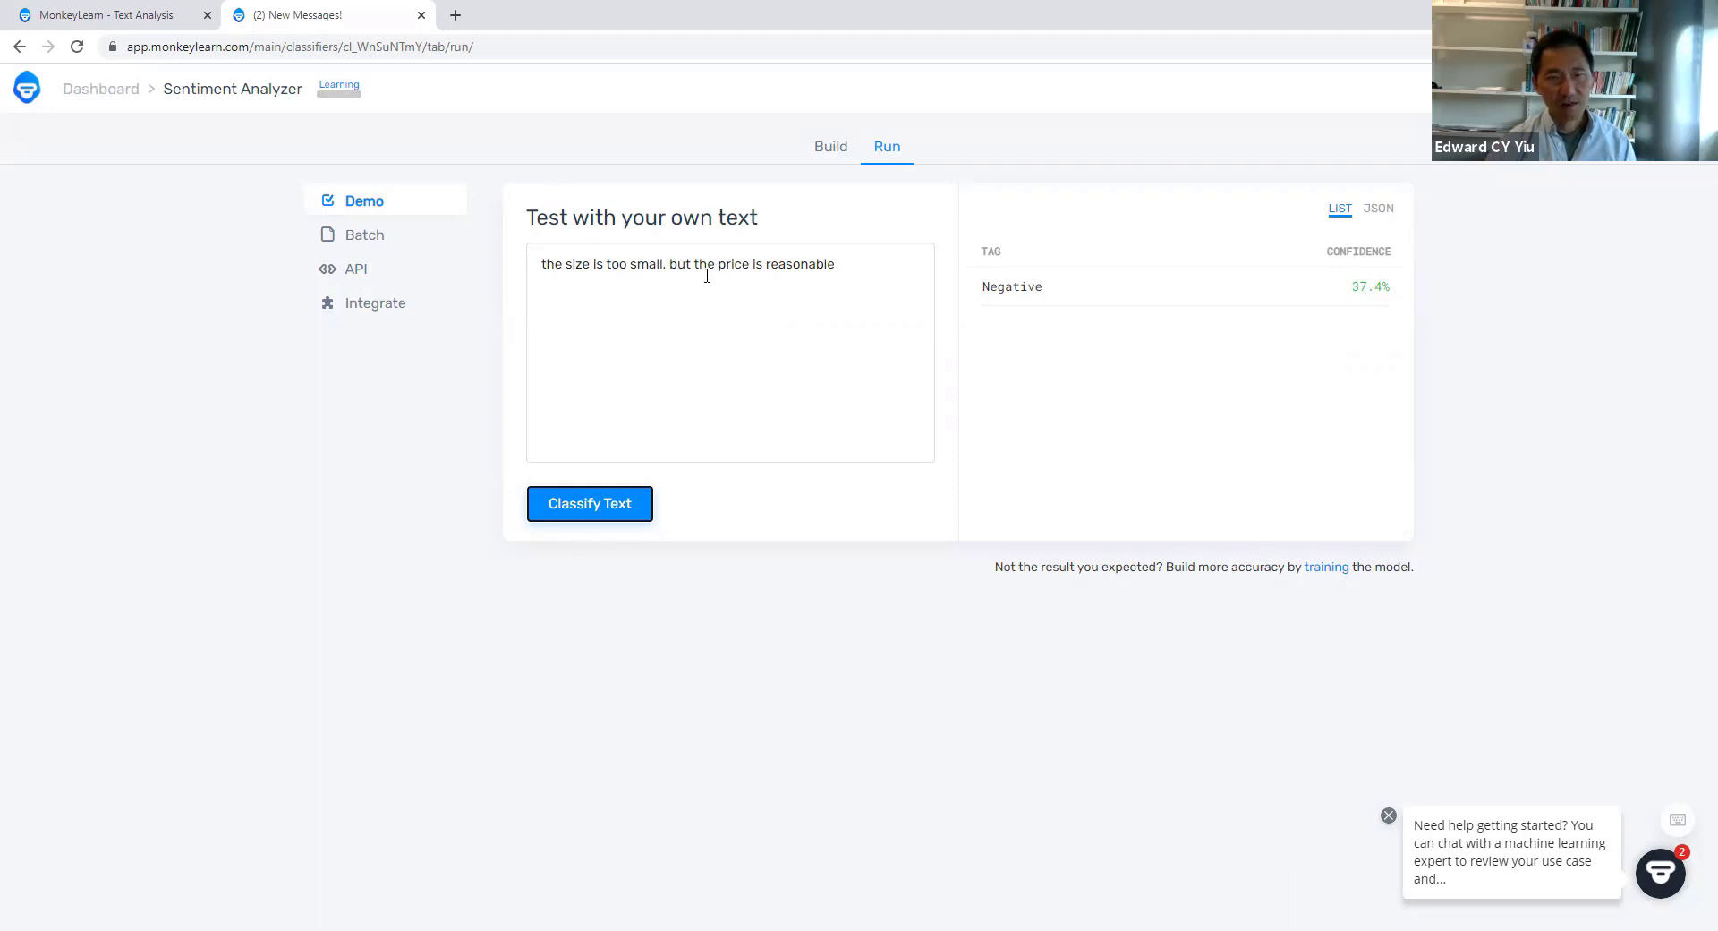
Step: Paste and classify 'good services, but if the price can be halved, then it would be great'
triple_click(809, 259)
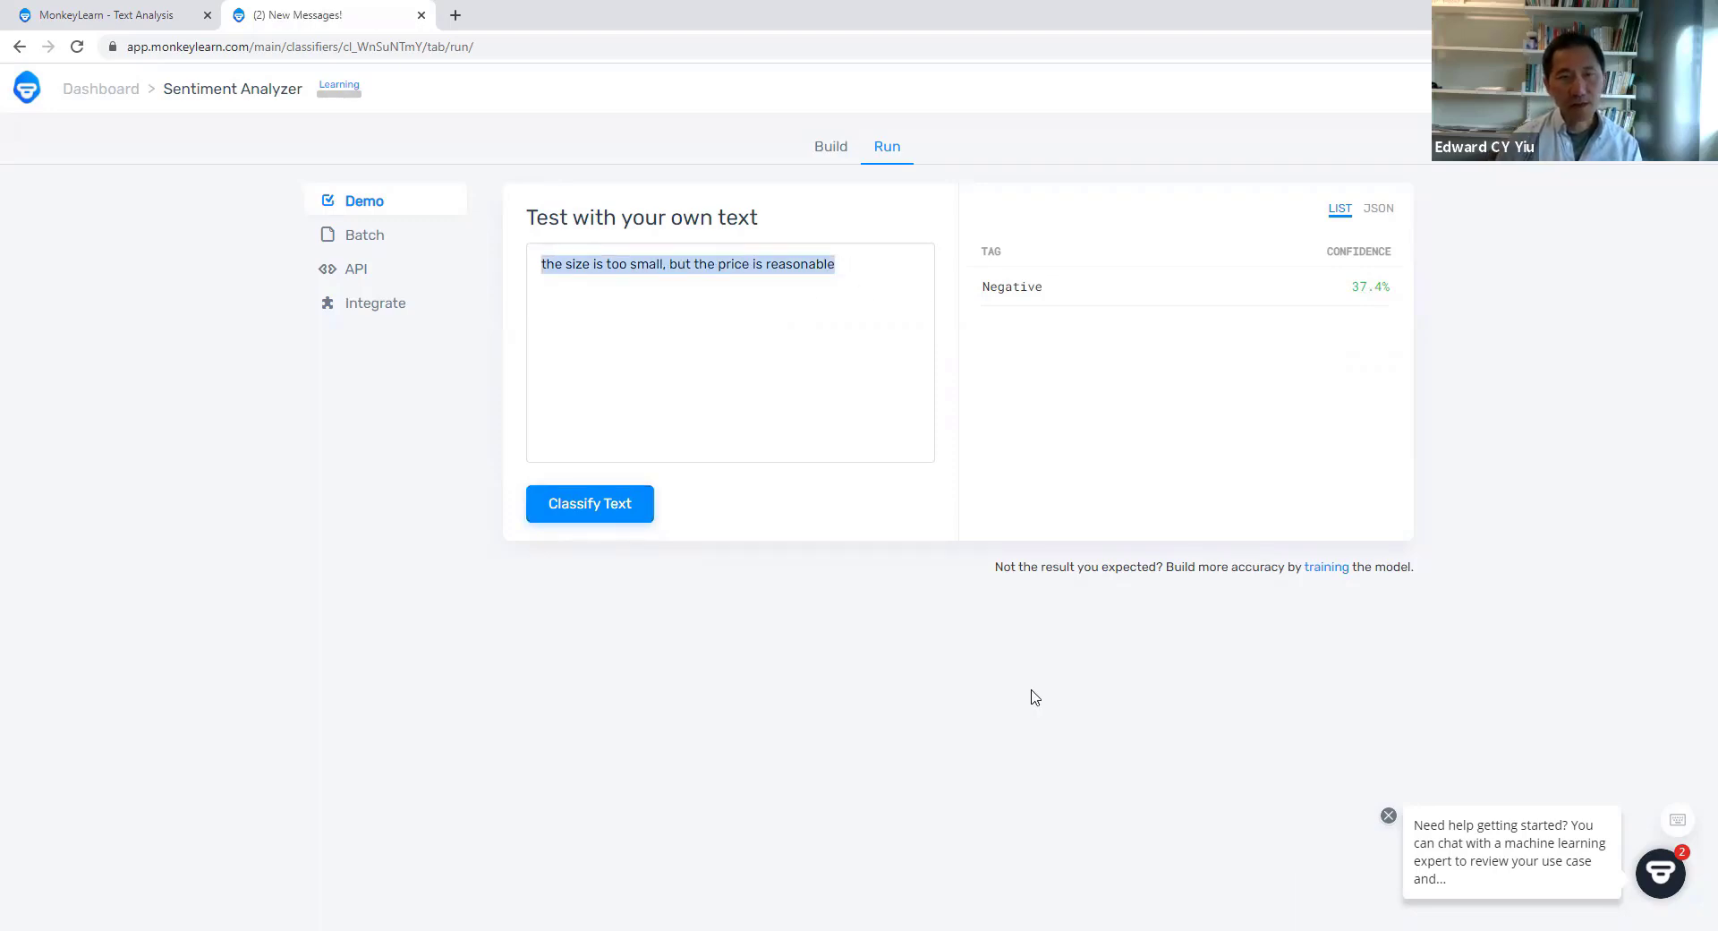
type("good services, but if the price can be halved, then it would be great")
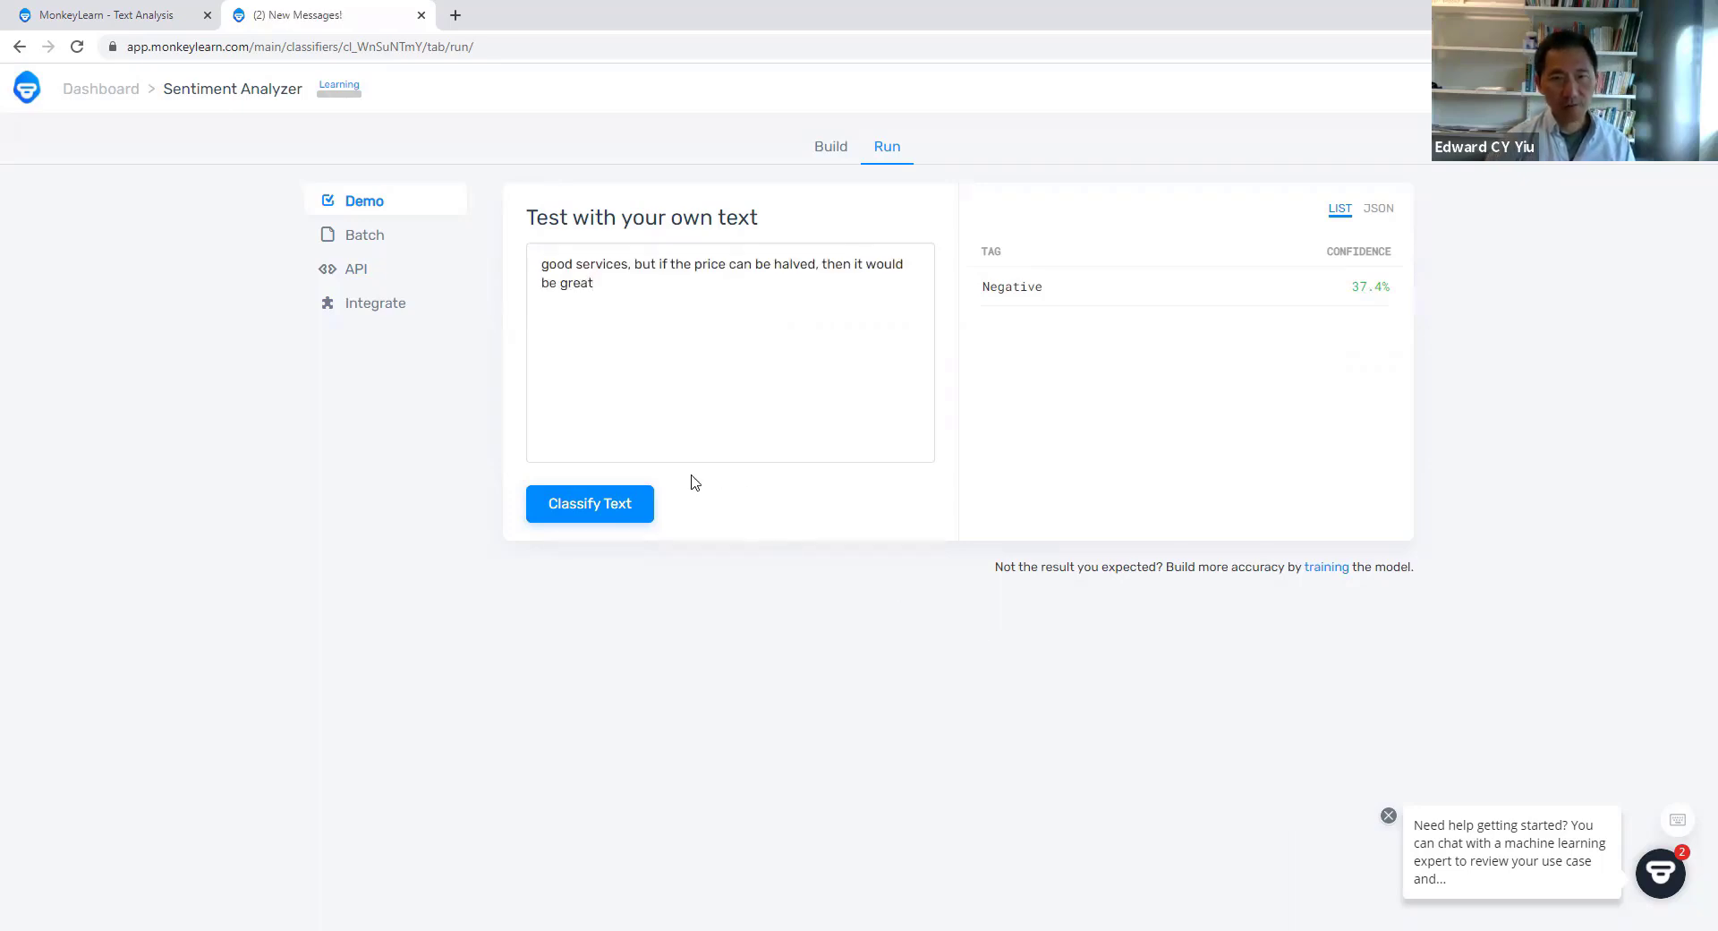
left_click(616, 506)
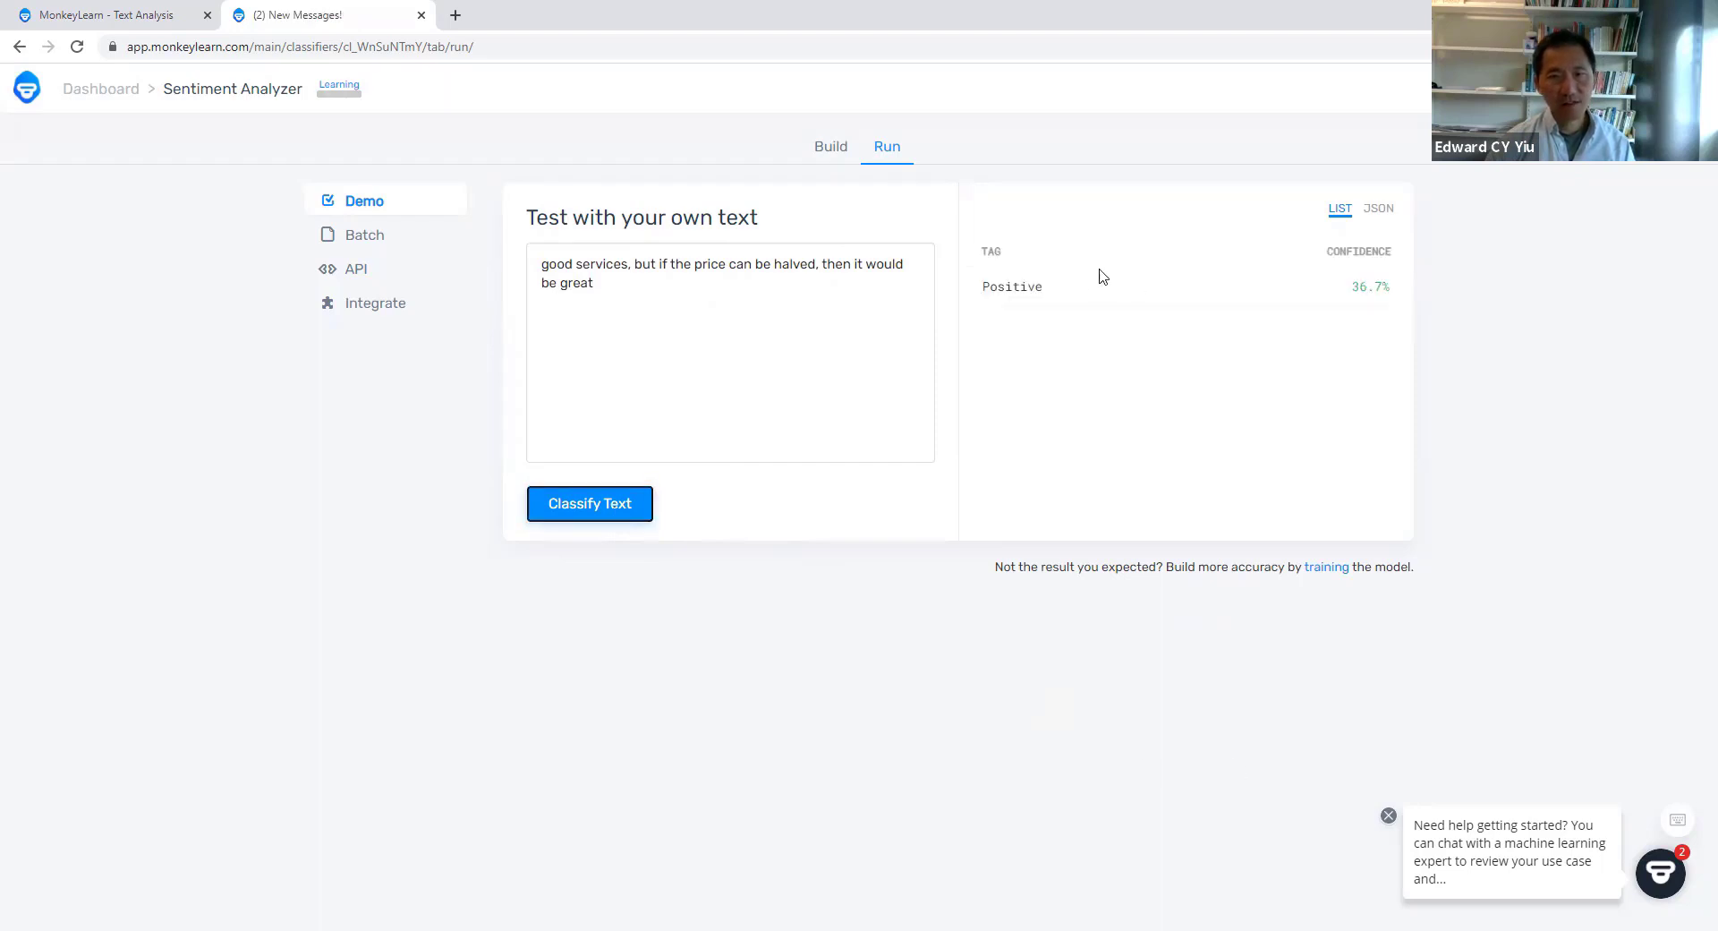
Step: Highlight the Positive result, 'good', 'great' and the price-halving clause, then clear the highlight
left_click_drag(1041, 288, 991, 305)
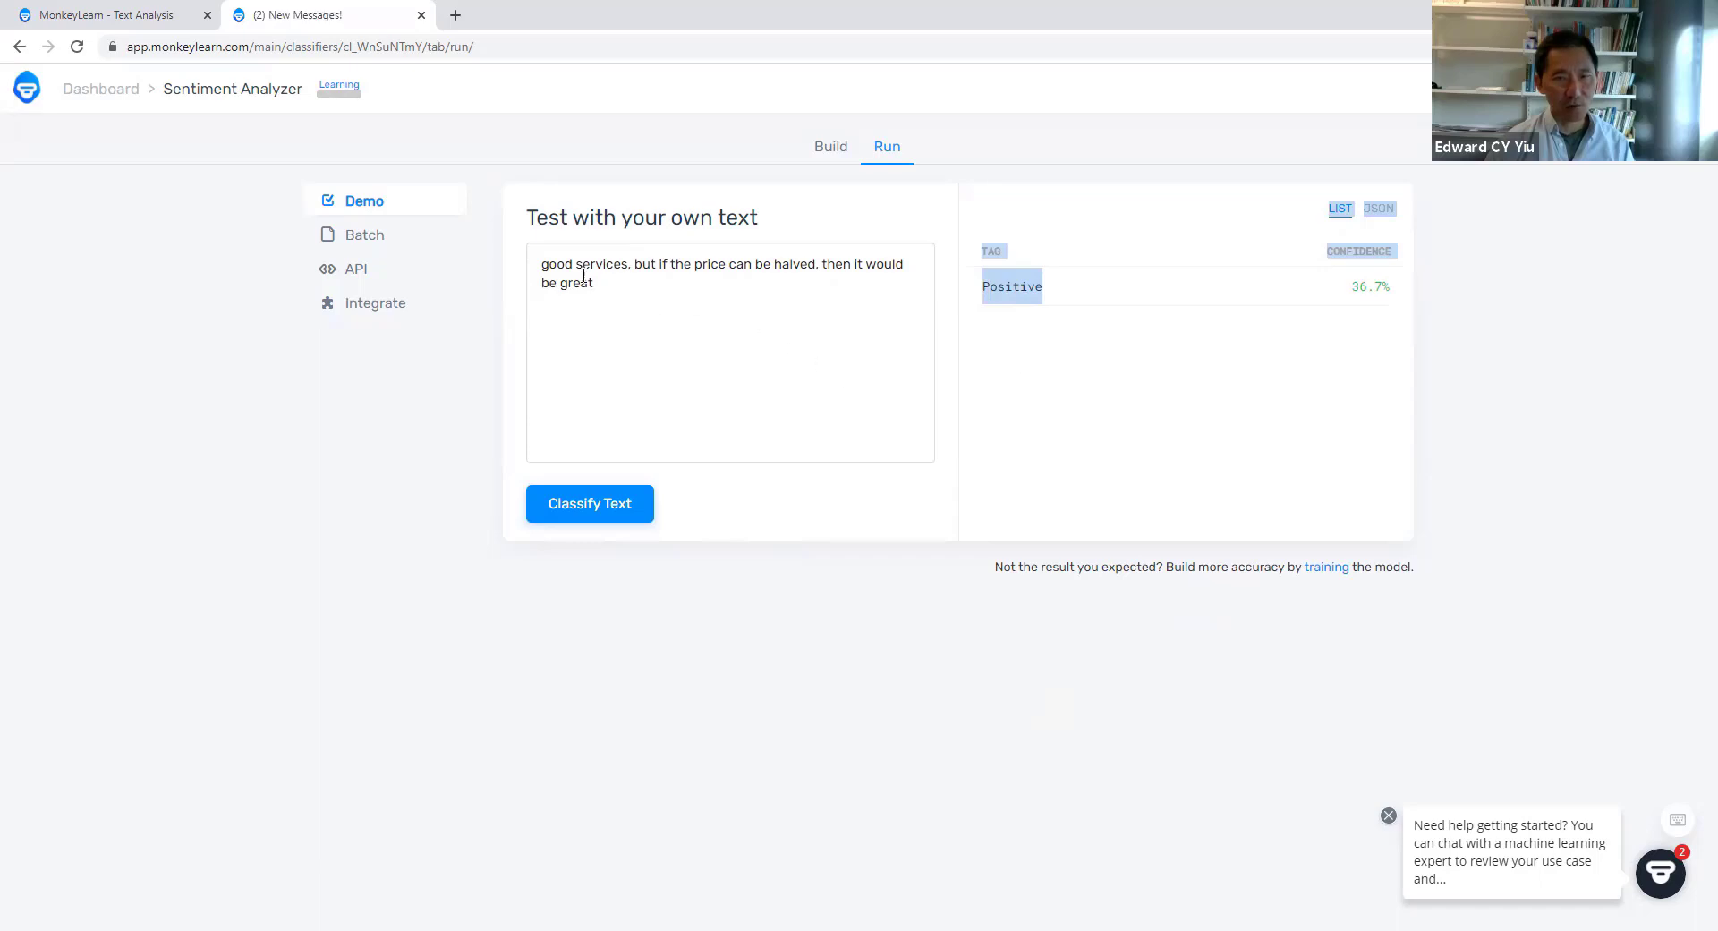
left_click_drag(571, 268, 512, 270)
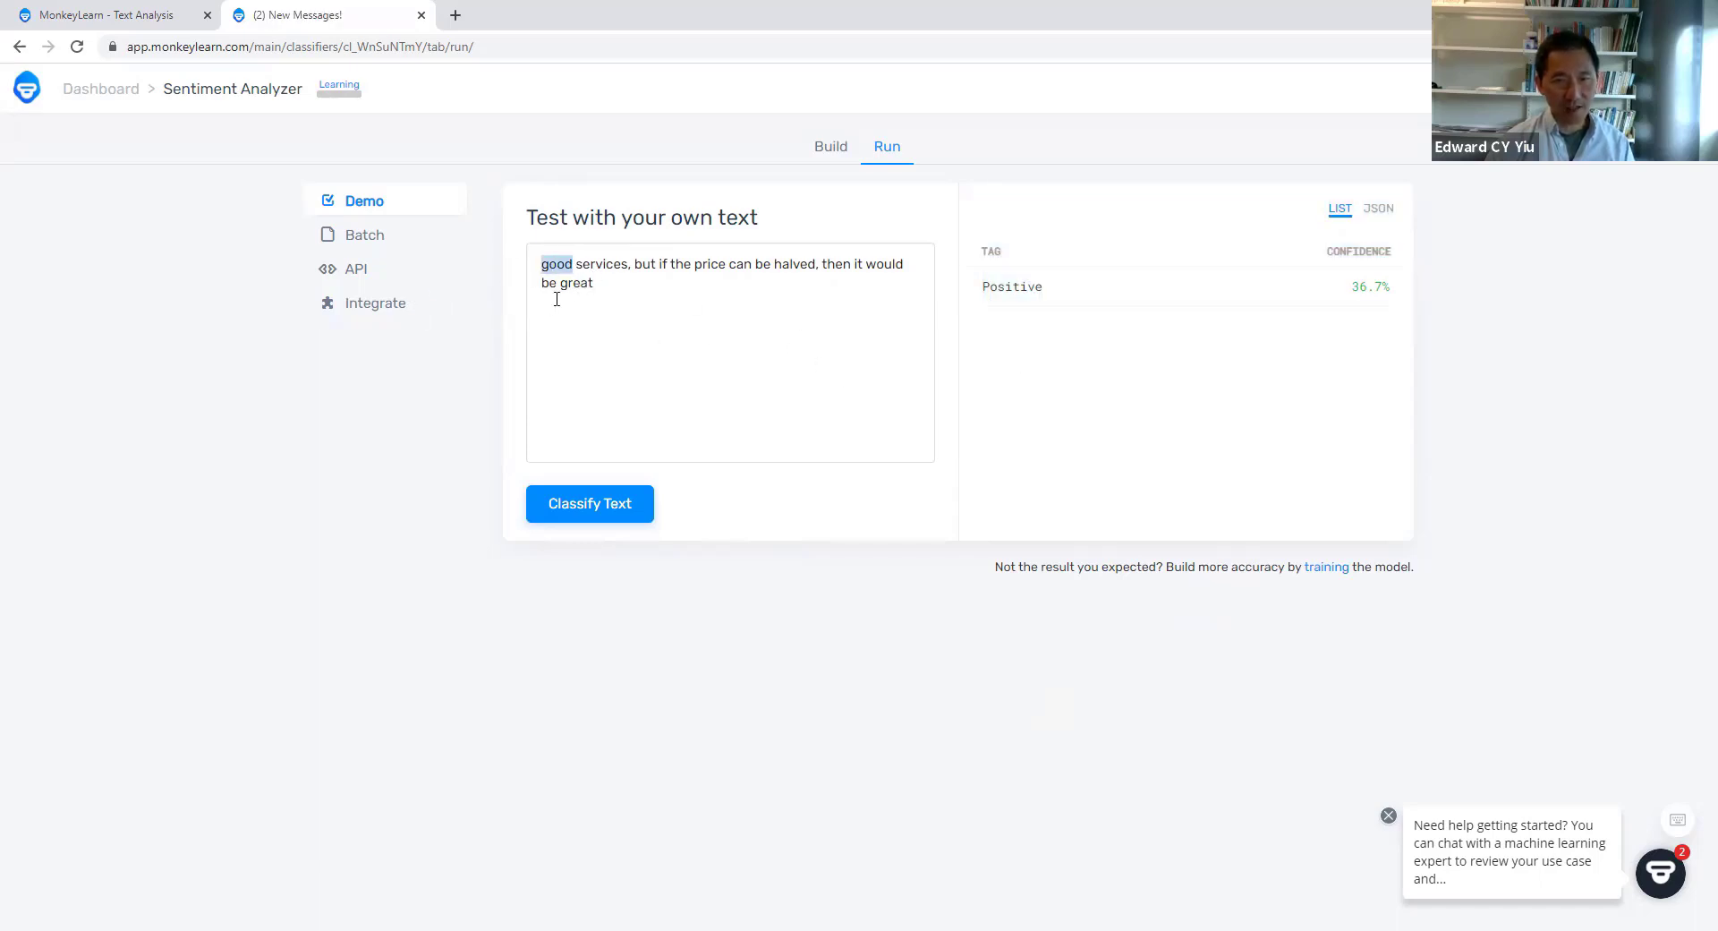
left_click_drag(560, 284, 594, 282)
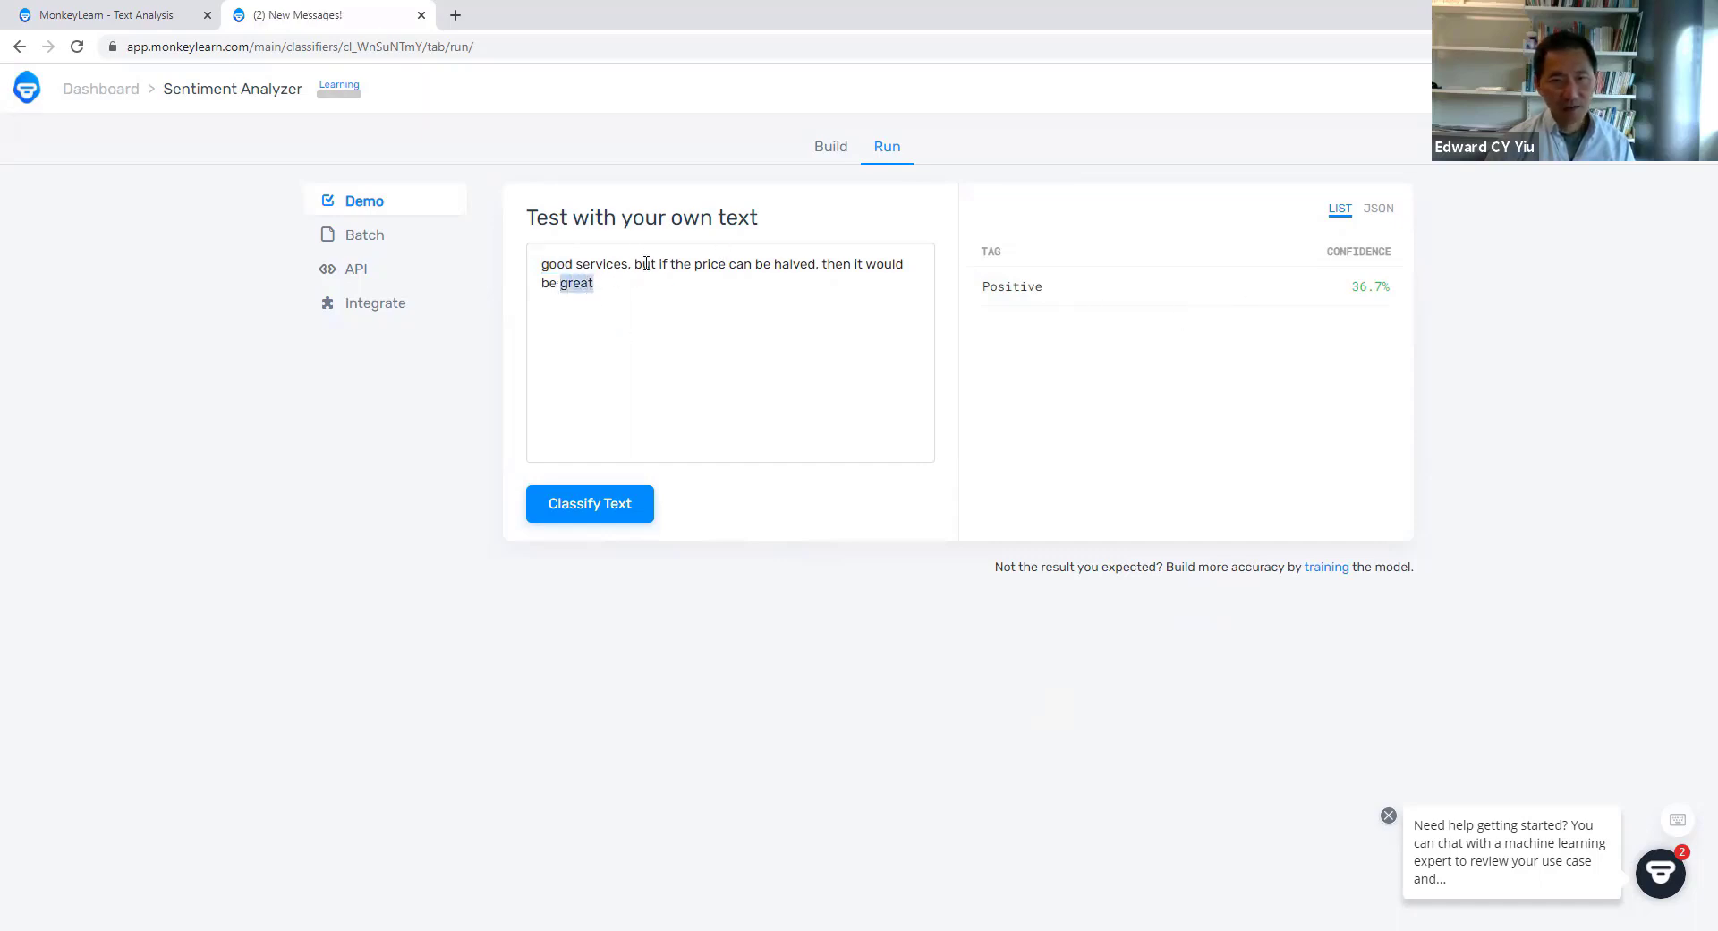
left_click_drag(643, 265, 816, 267)
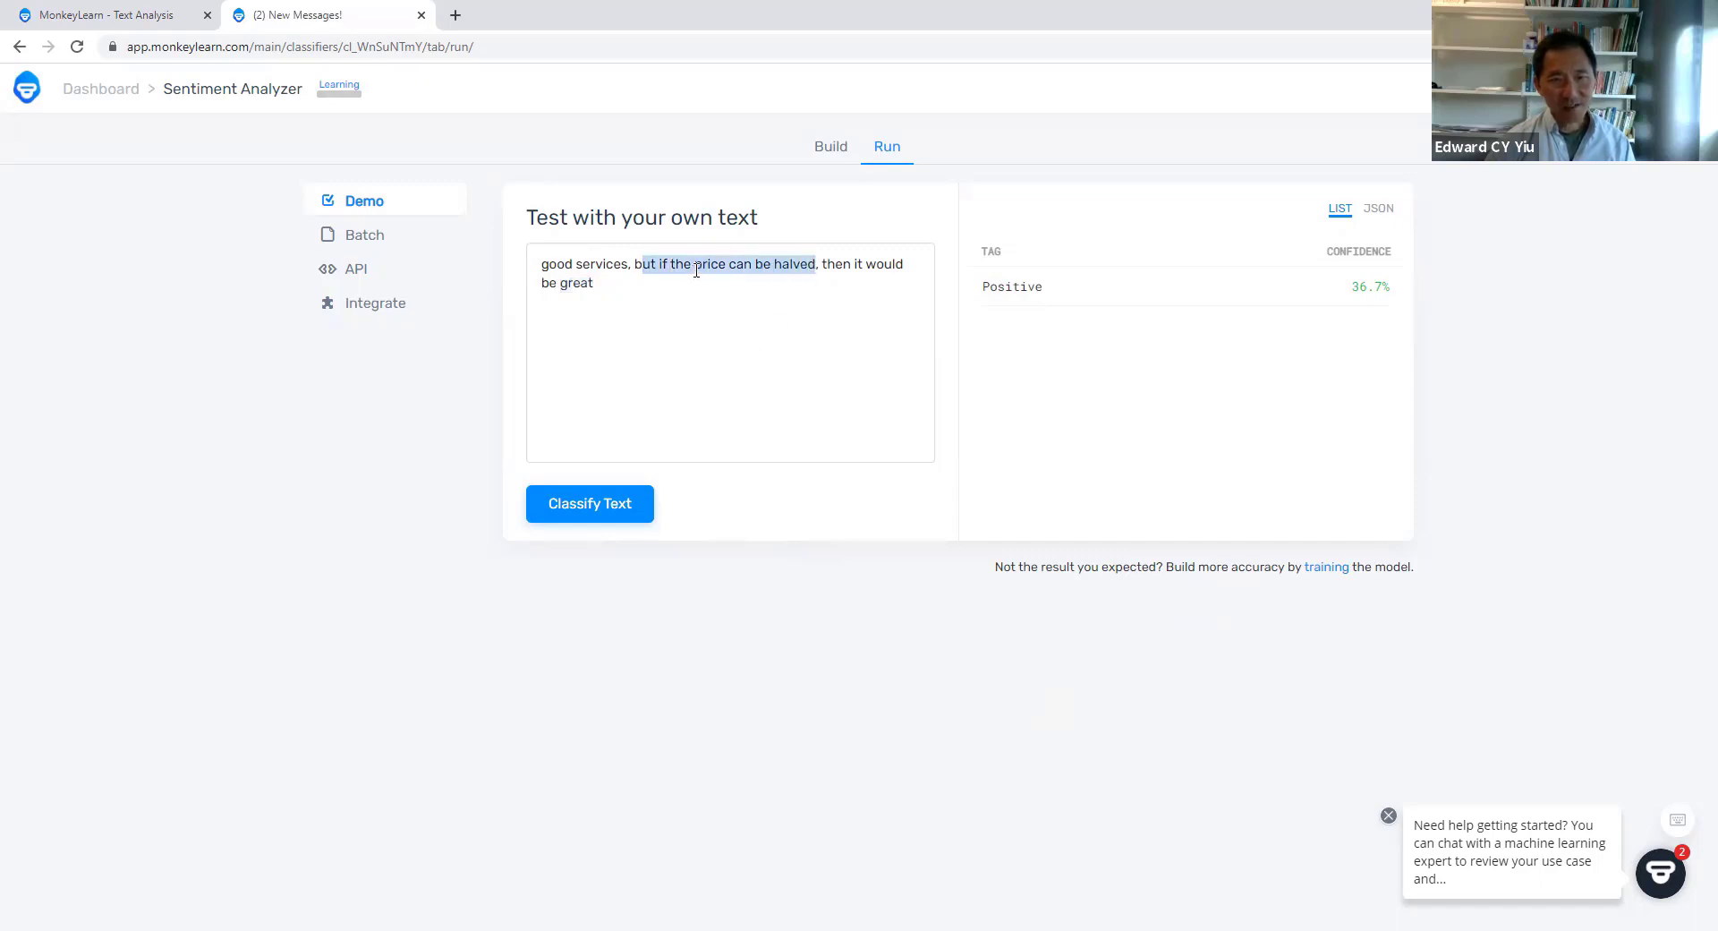
left_click(1302, 345)
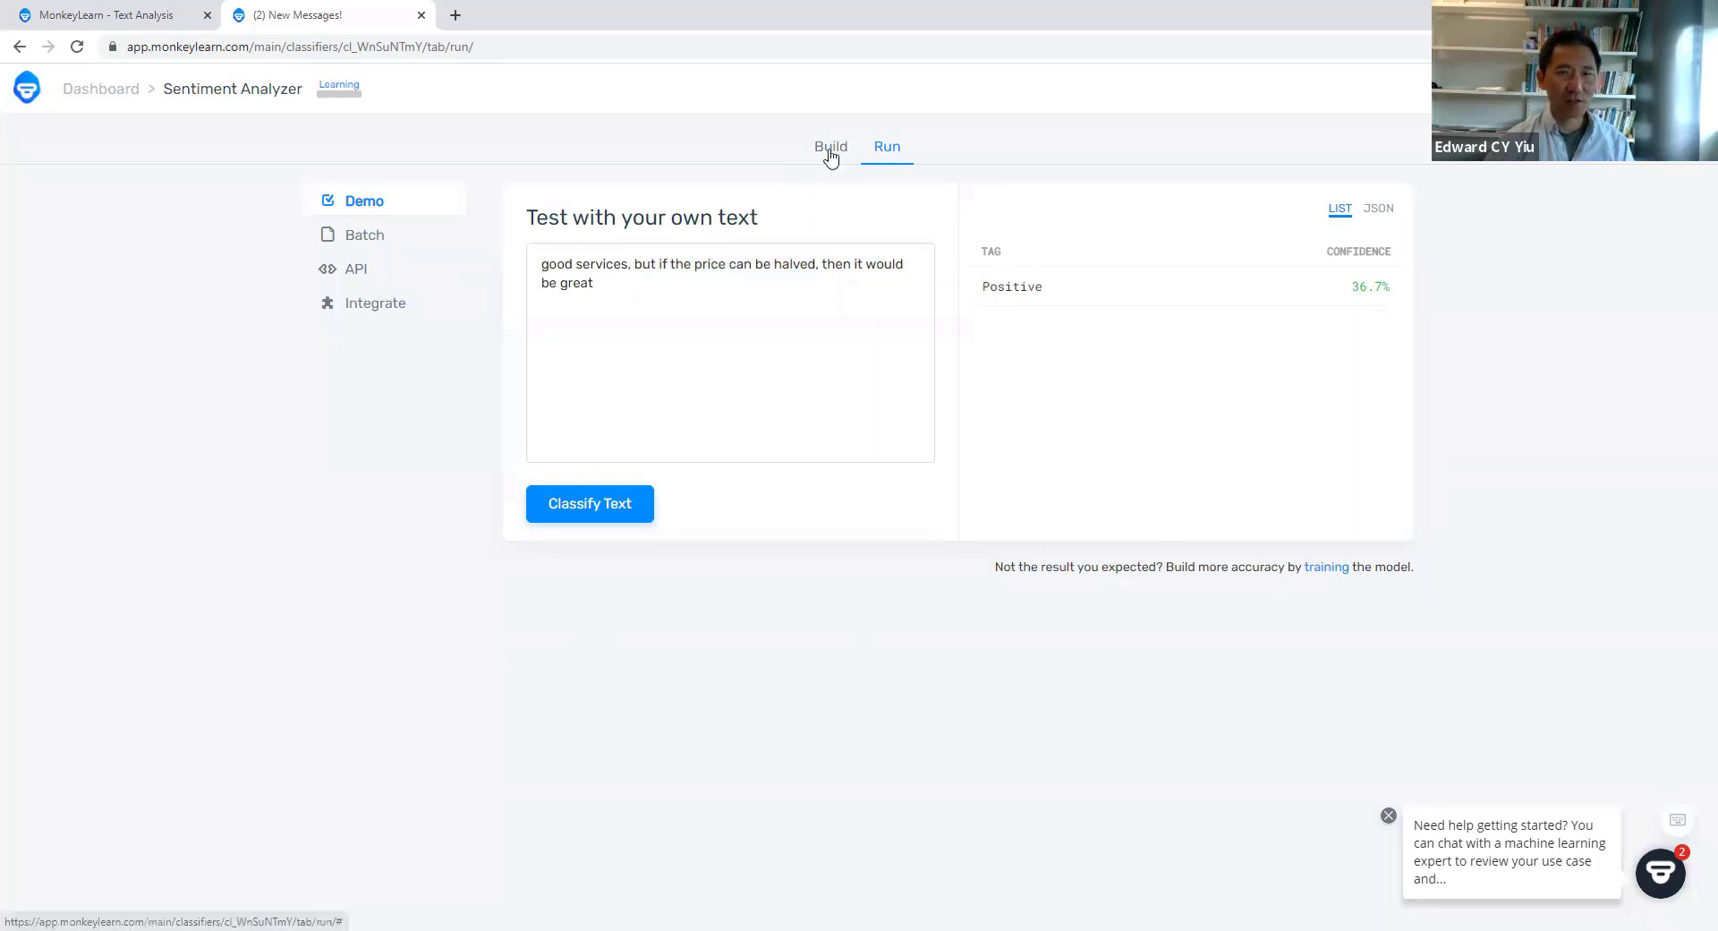
Step: Return to the Build tab's tagging page, showing 'The gym was very small and basic'
left_click(829, 146)
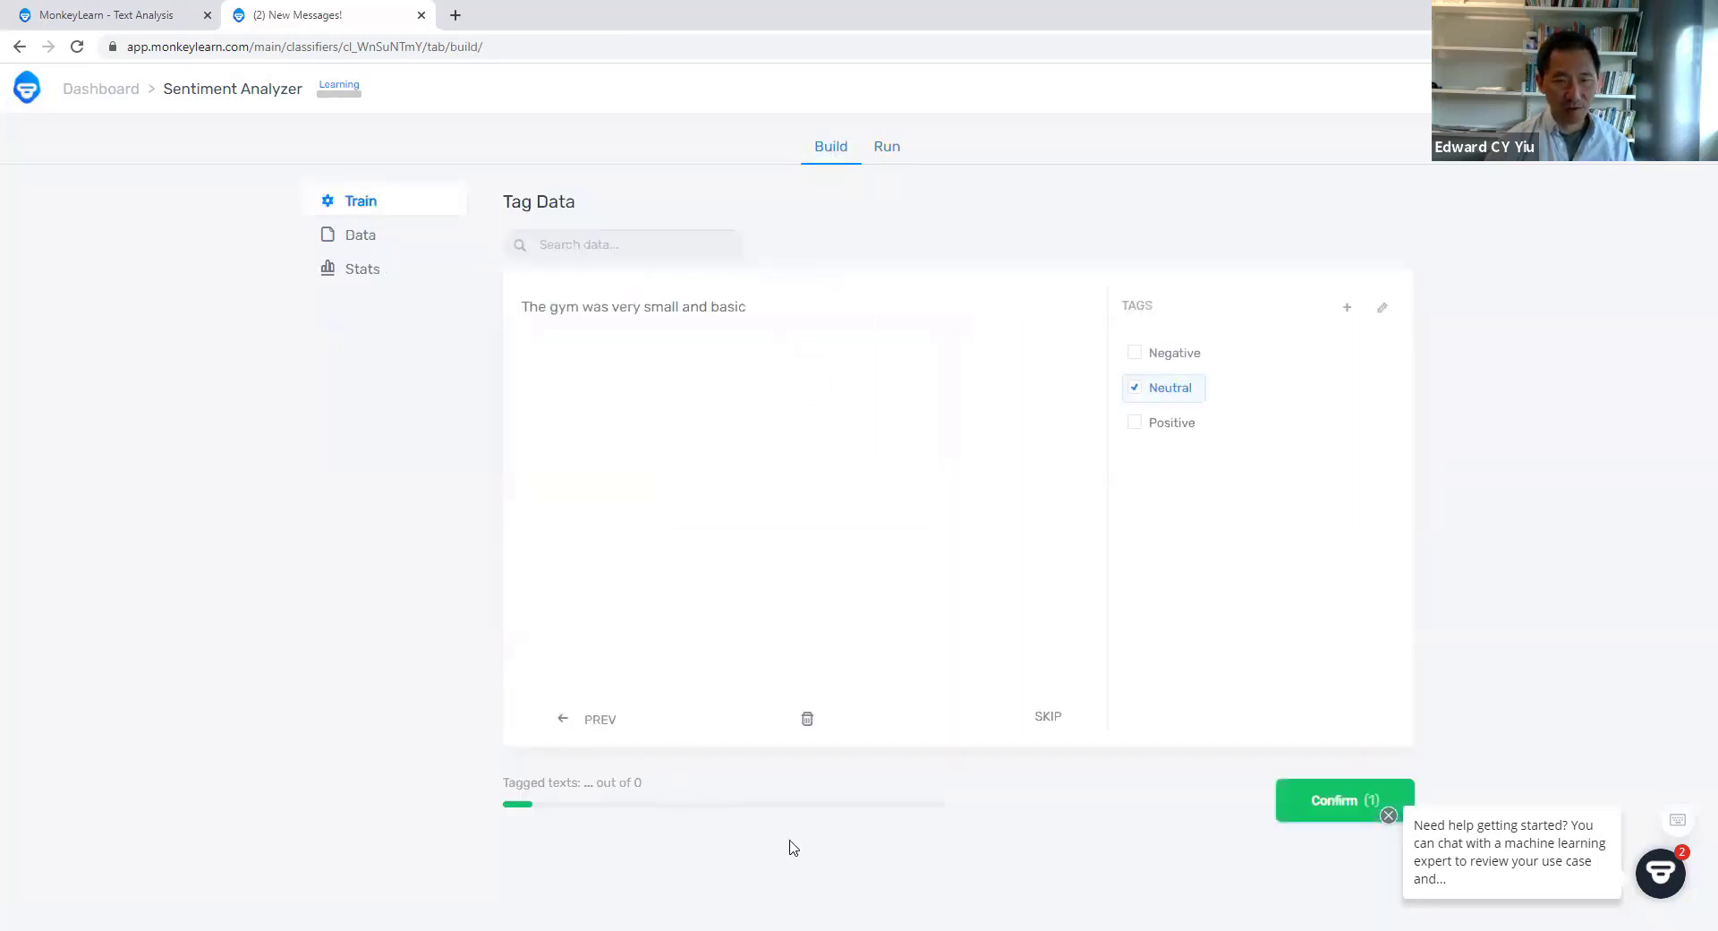